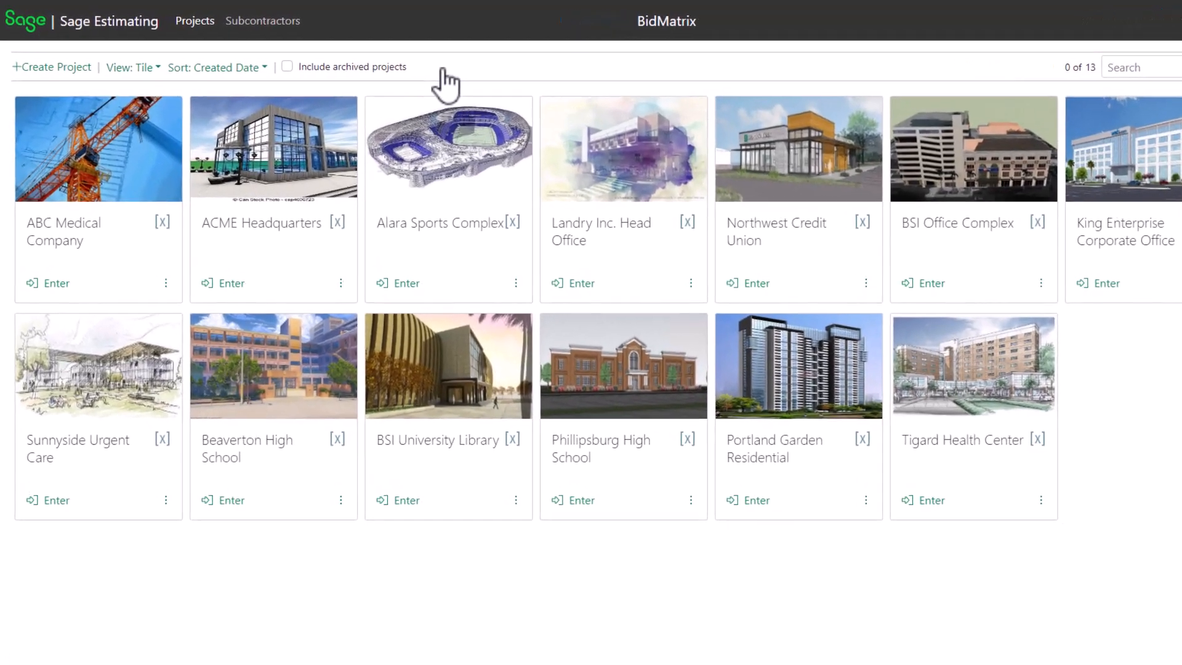
# Open the ACME Headquarters project and expand the Base Bid group and its 01 - GENERAL CONDITIONS division
pyautogui.click(228, 283)
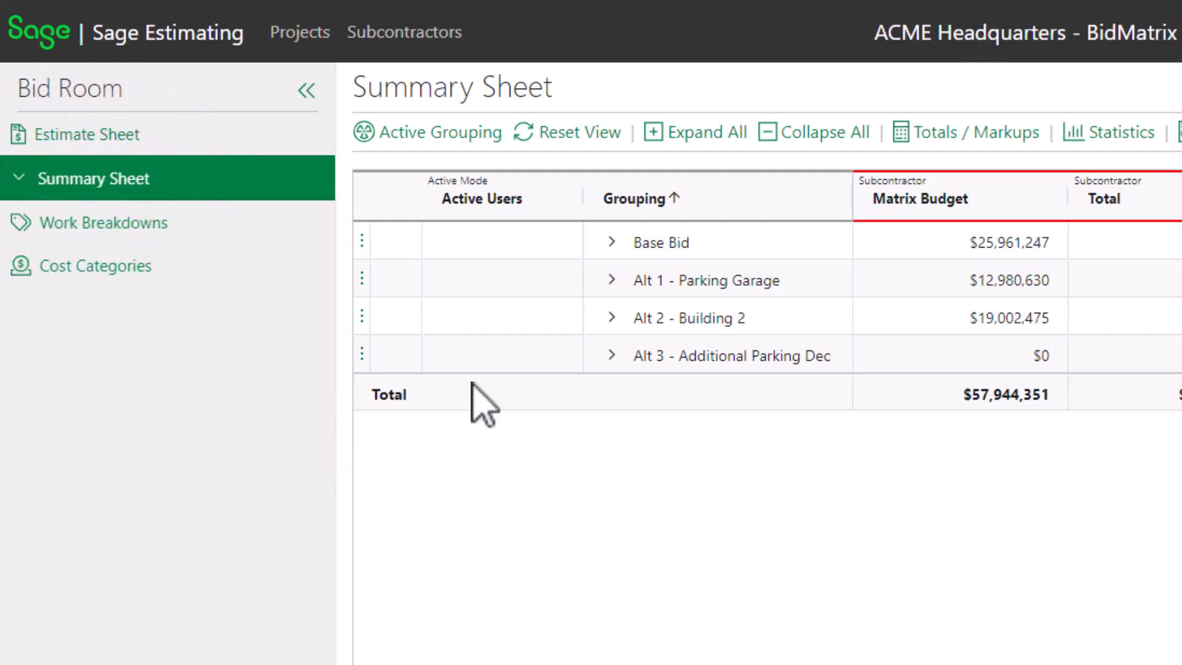
pyautogui.click(654, 134)
pyautogui.click(769, 135)
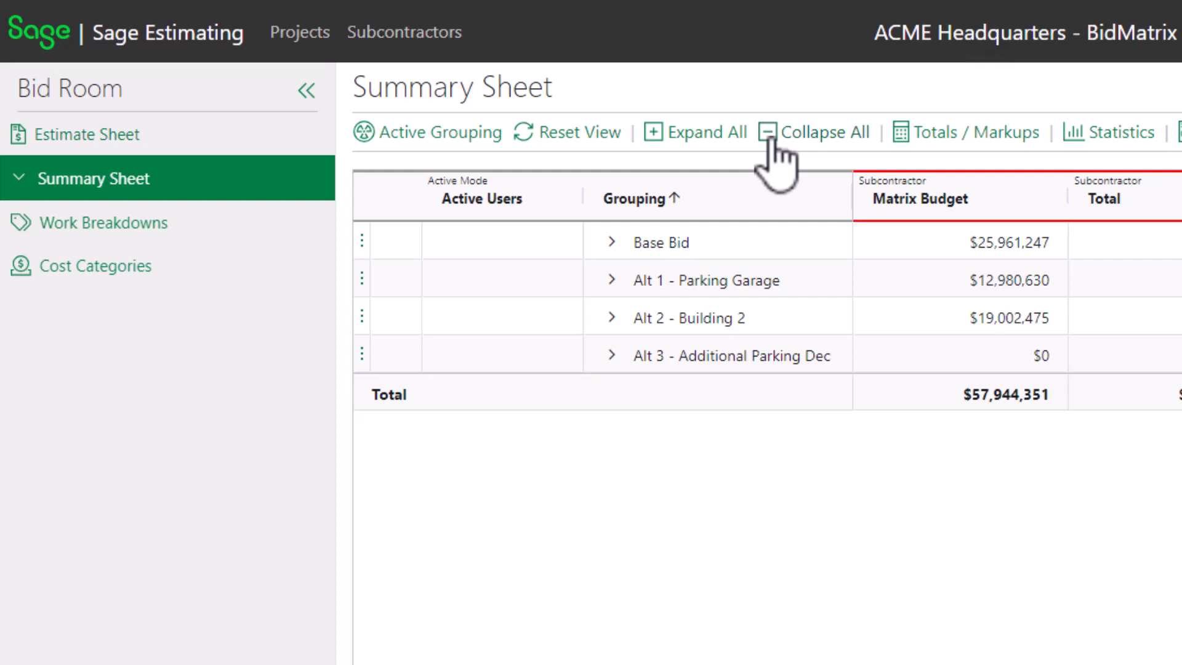
pyautogui.click(614, 242)
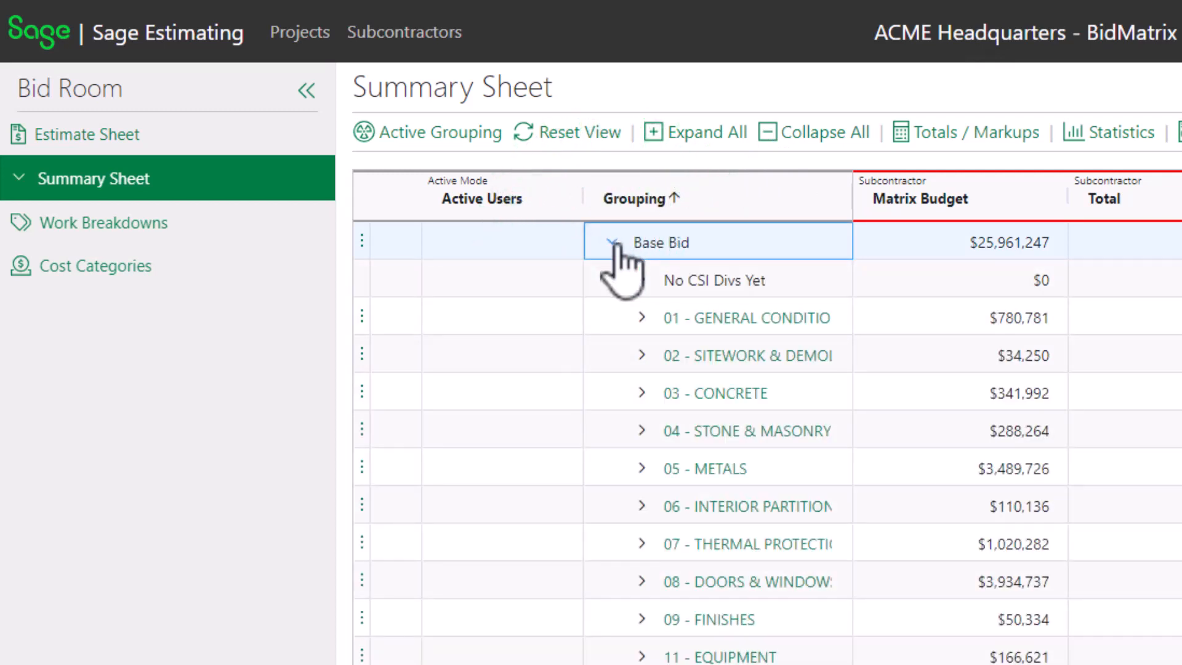
pyautogui.click(642, 318)
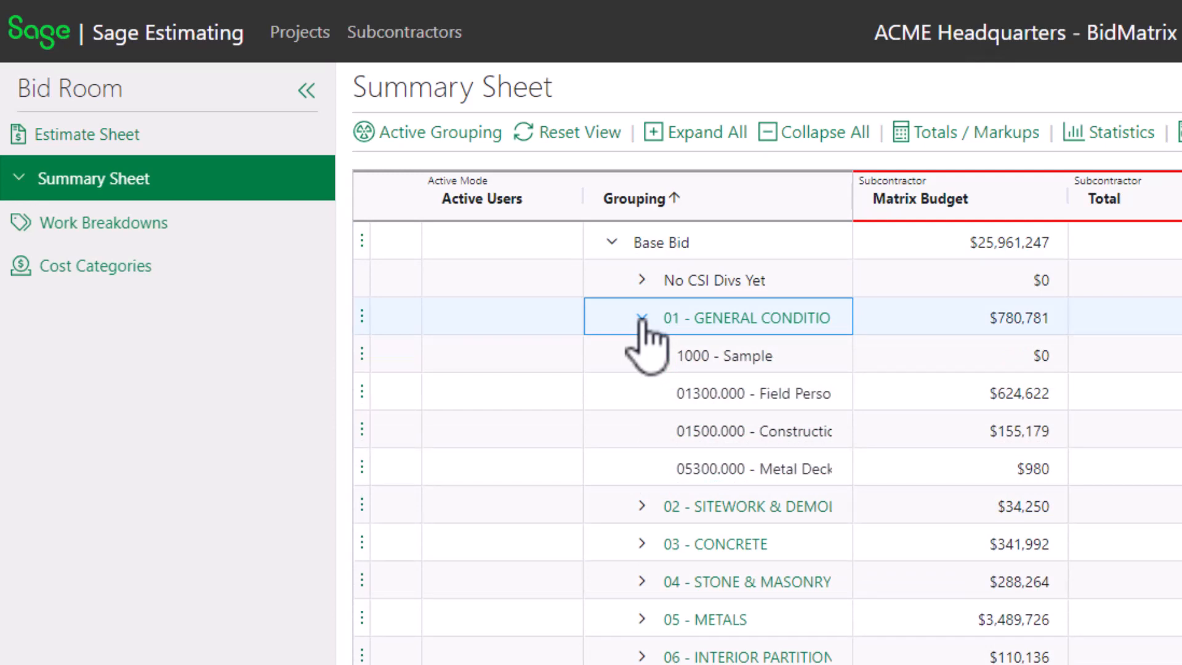
# Open the Totals / Markups panel and review the Base Bid markup rows
pyautogui.click(903, 132)
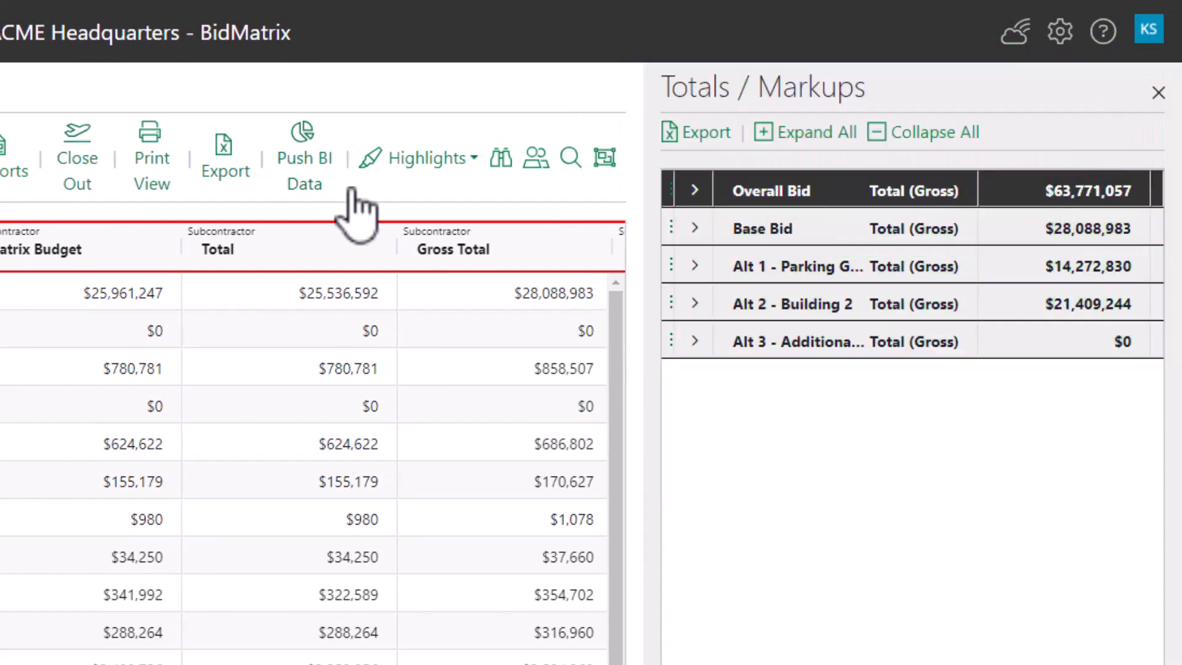
pyautogui.click(696, 229)
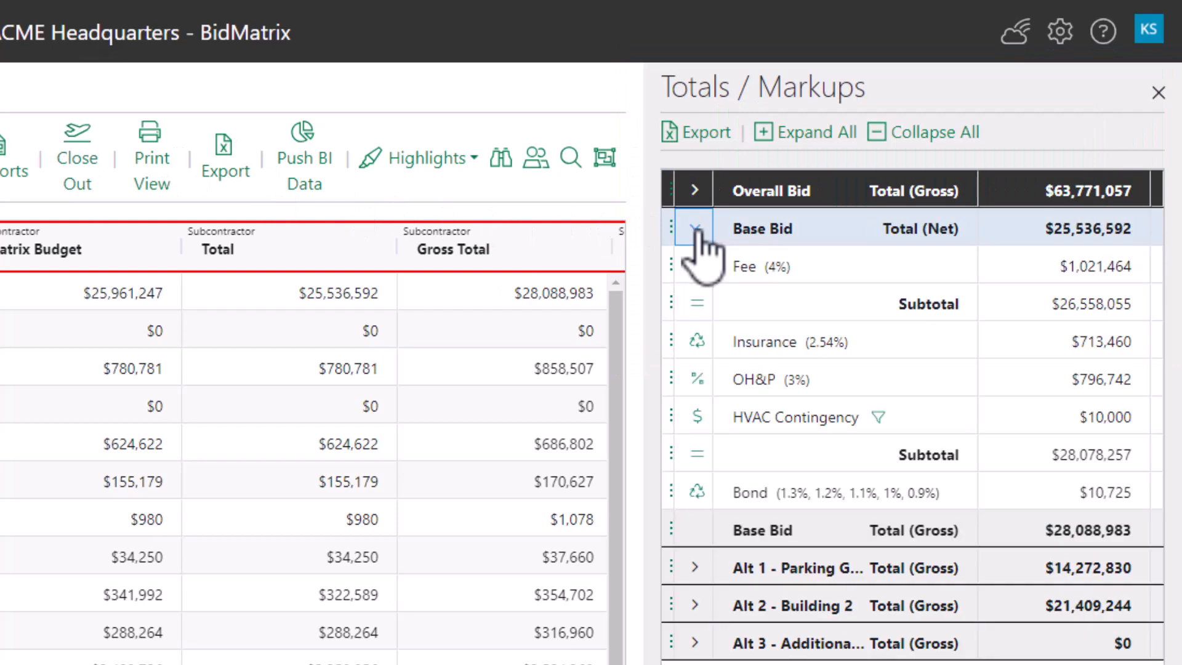
pyautogui.click(670, 265)
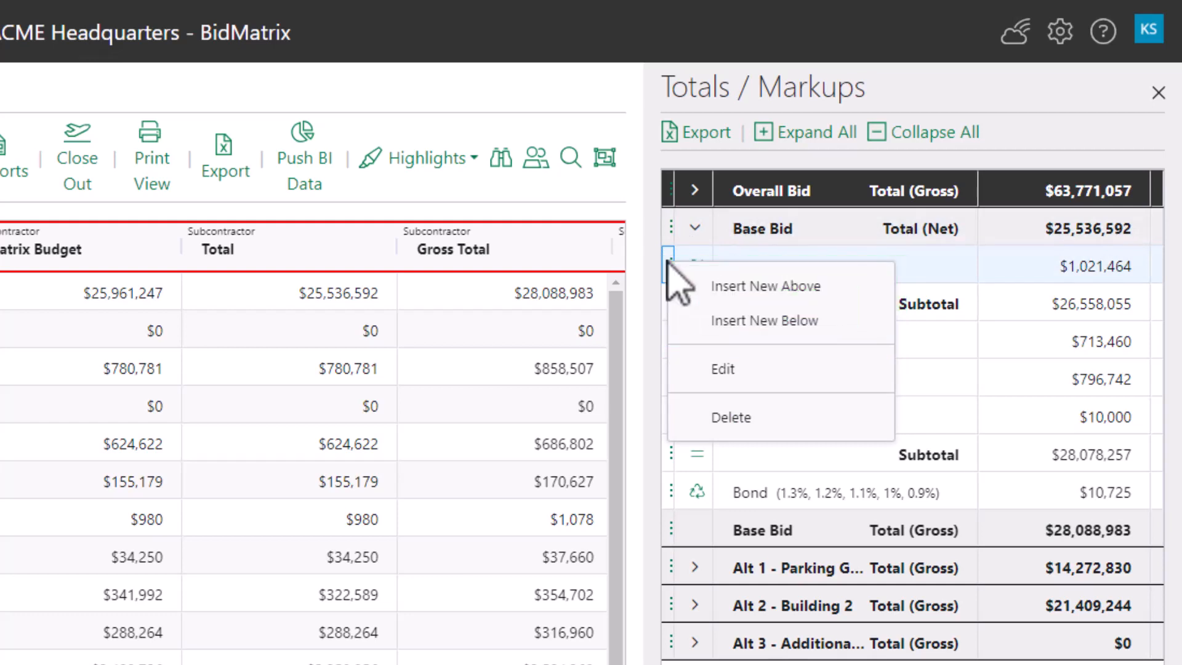
pyautogui.press('Escape')
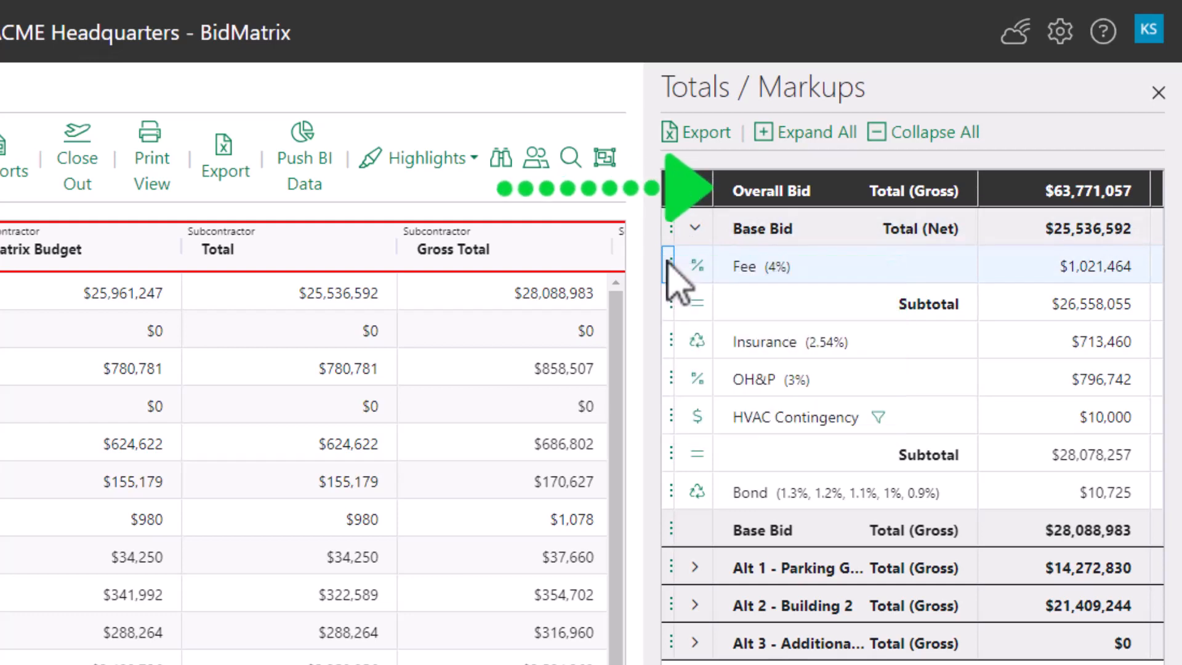
pyautogui.click(695, 229)
pyautogui.rightClick(745, 192)
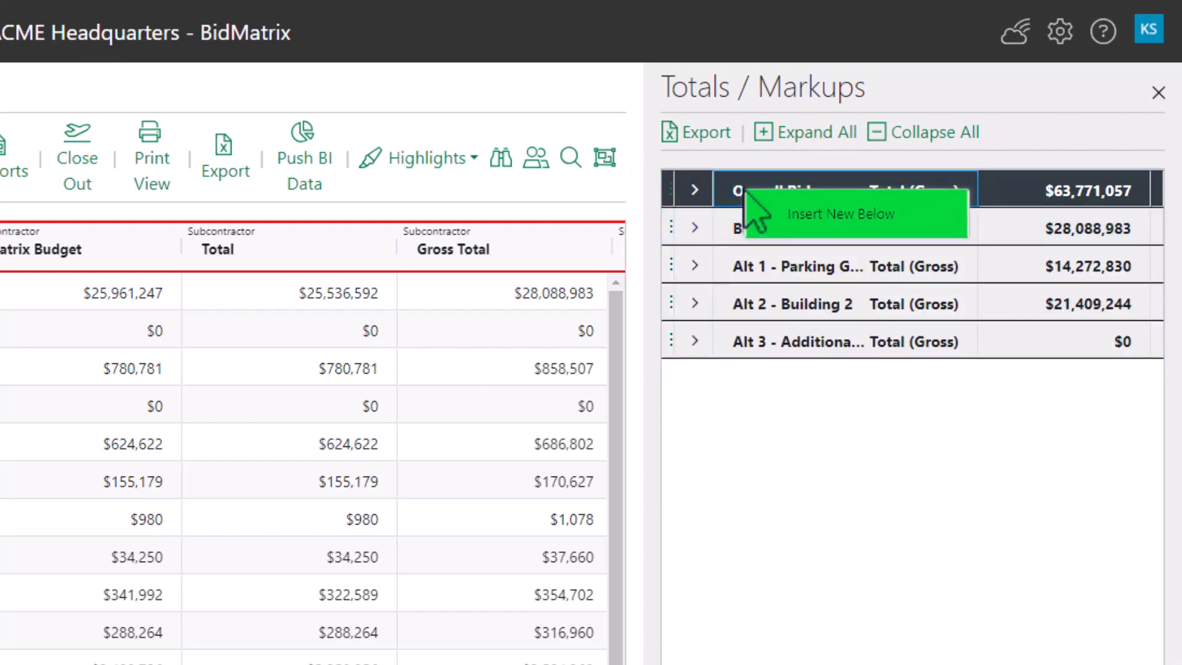
pyautogui.click(795, 214)
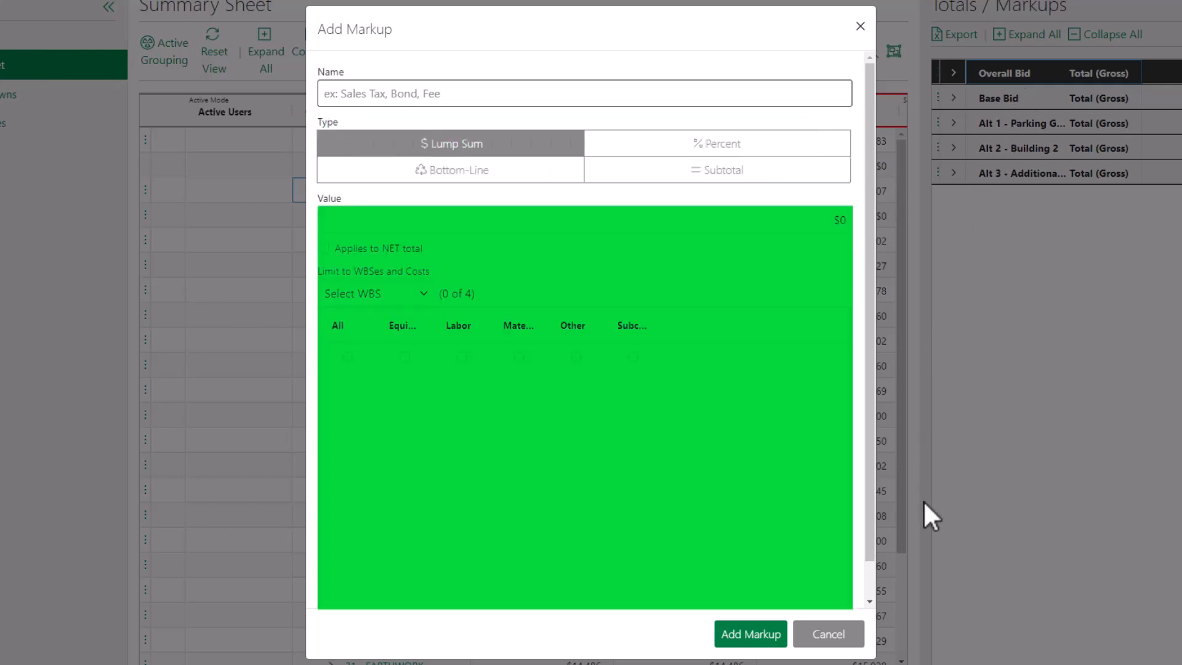
pyautogui.click(852, 628)
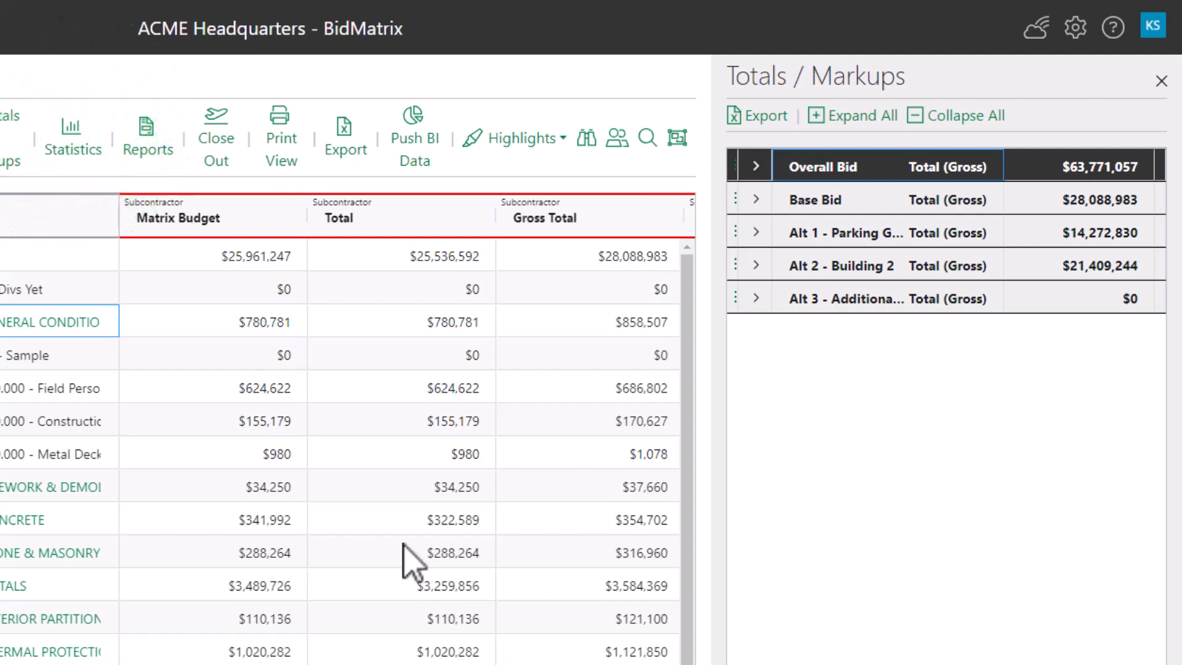
# Open the statistics configuration and add a new statistic described as Test
pyautogui.click(73, 140)
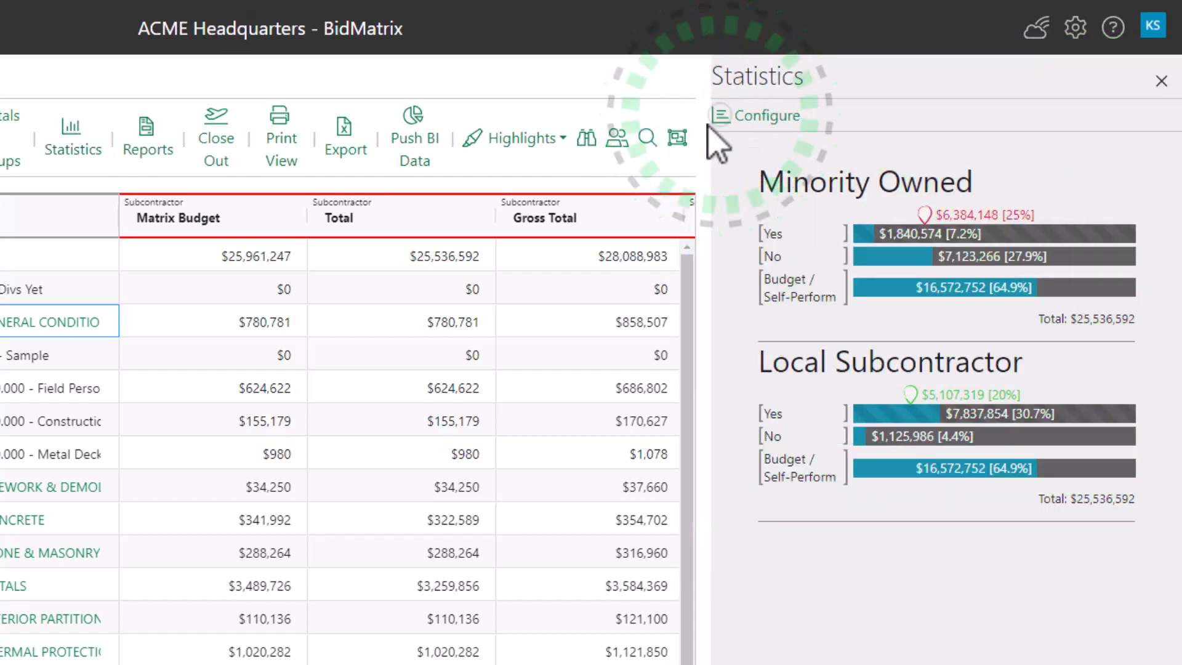
pyautogui.click(740, 119)
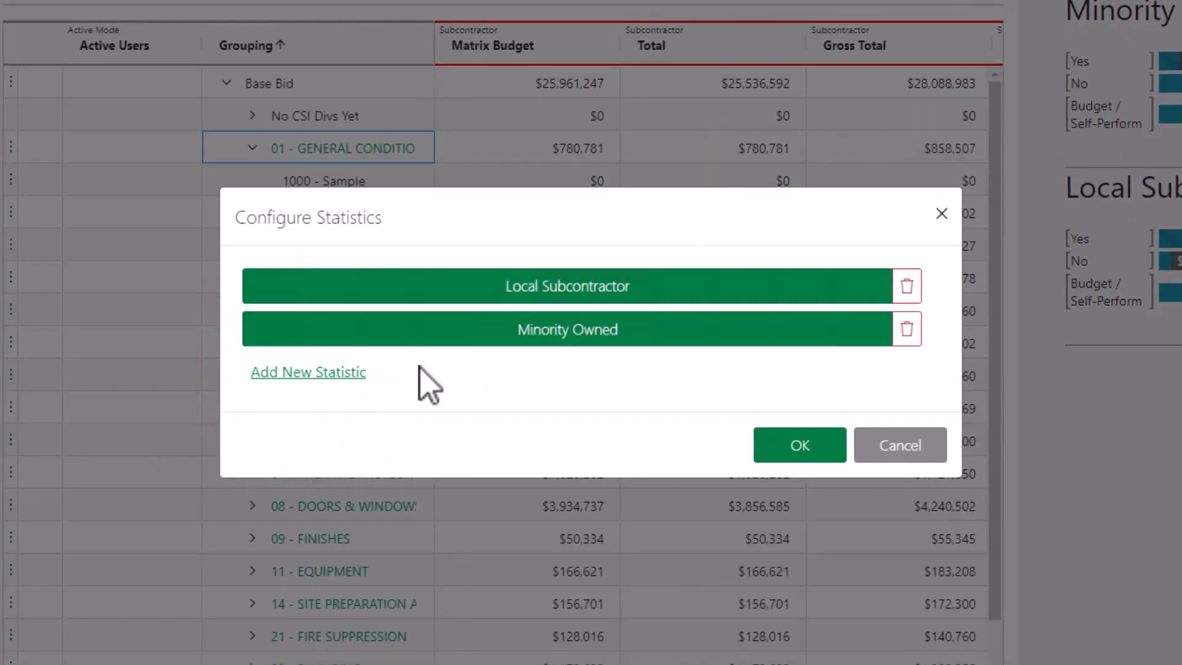
pyautogui.click(335, 373)
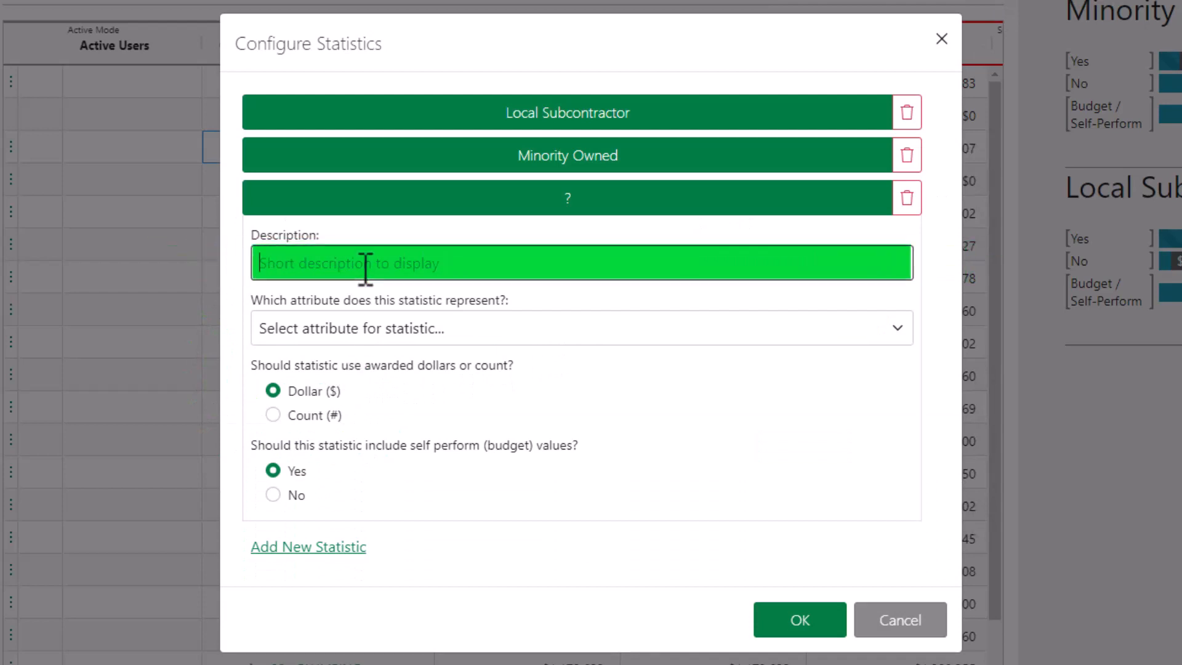
pyautogui.write('Test')
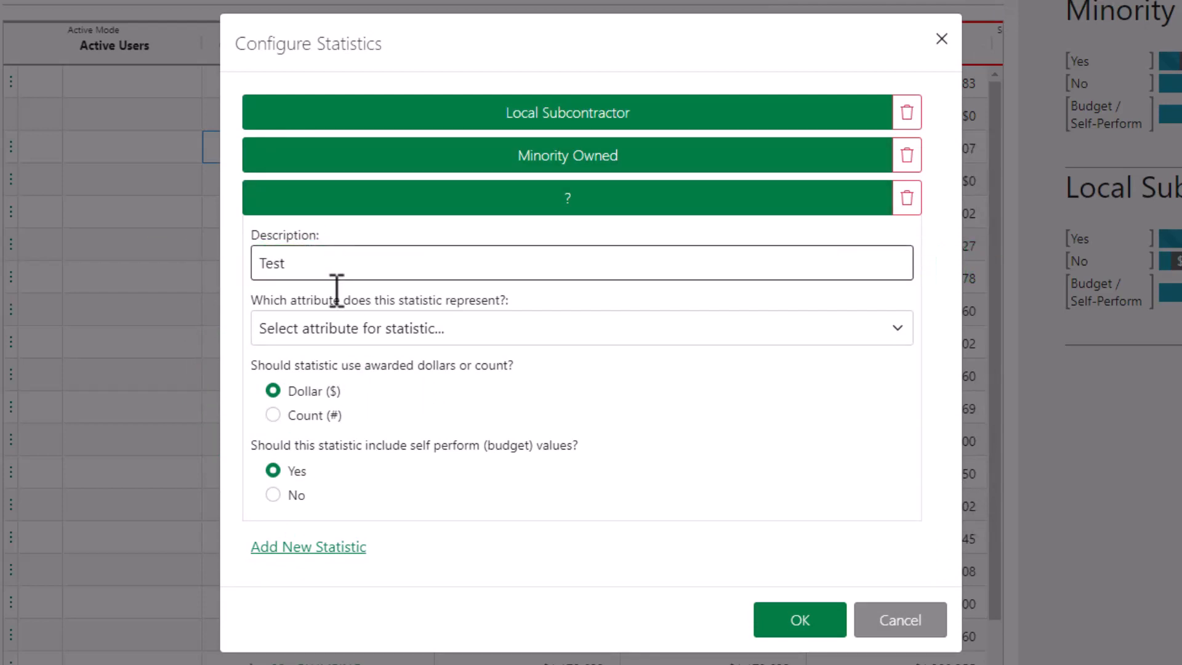
# Base the Test statistic on Trade Focus with an Electrical target of 75 percent and save it
pyautogui.click(333, 338)
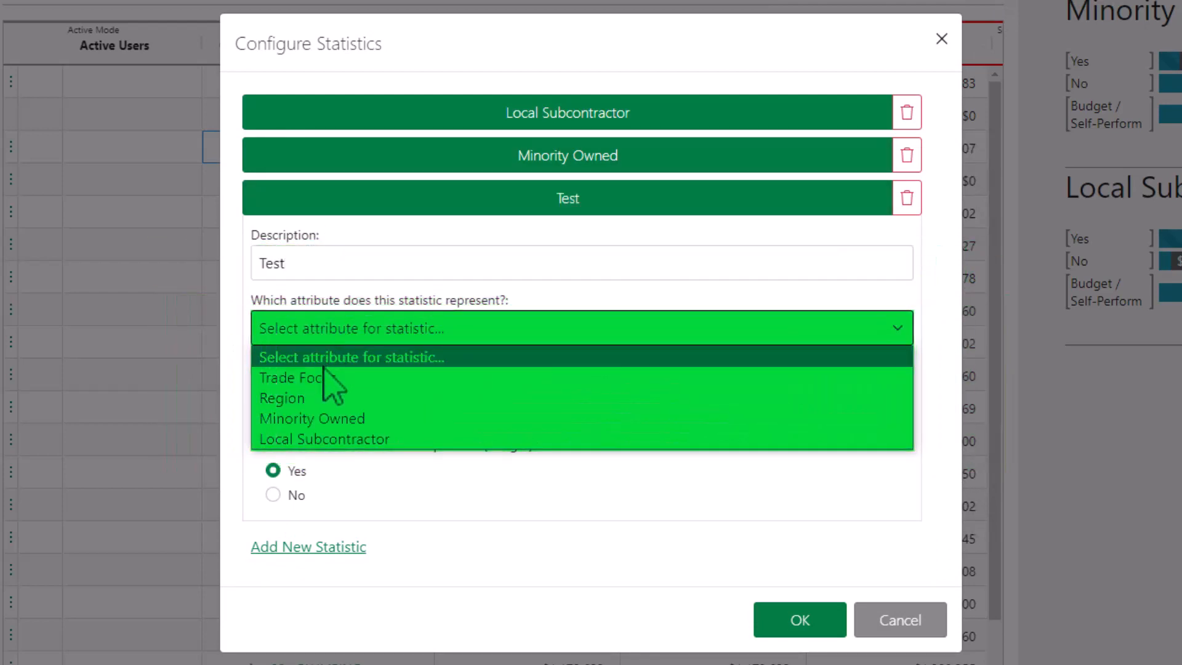
pyautogui.click(326, 378)
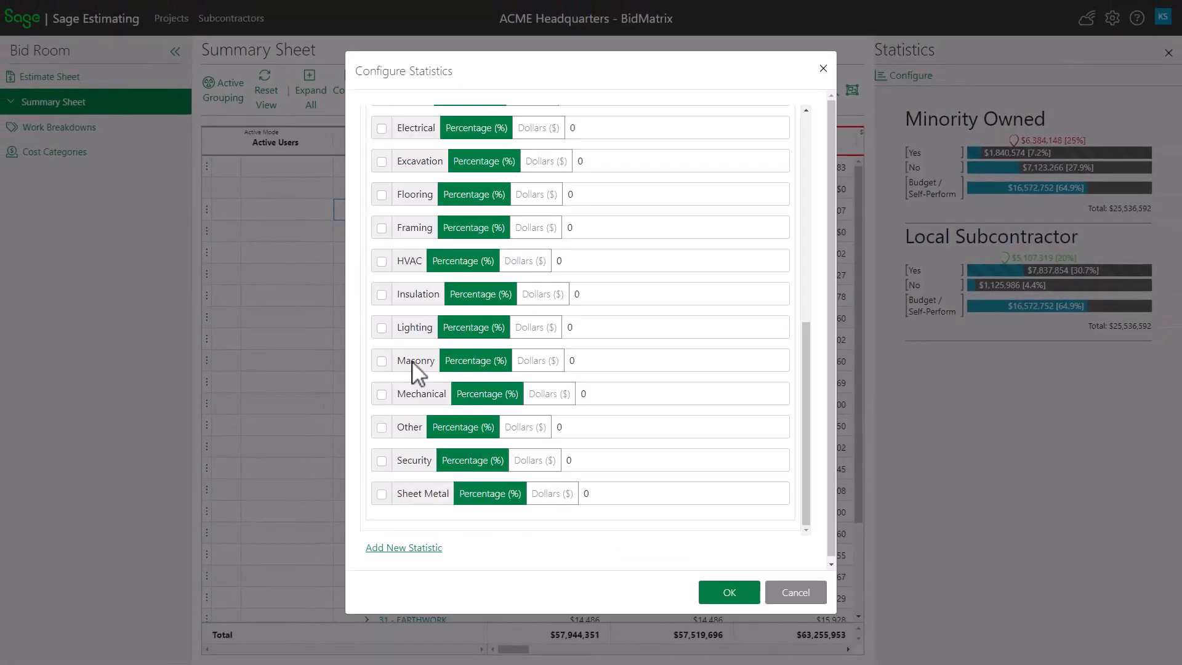
pyautogui.click(382, 128)
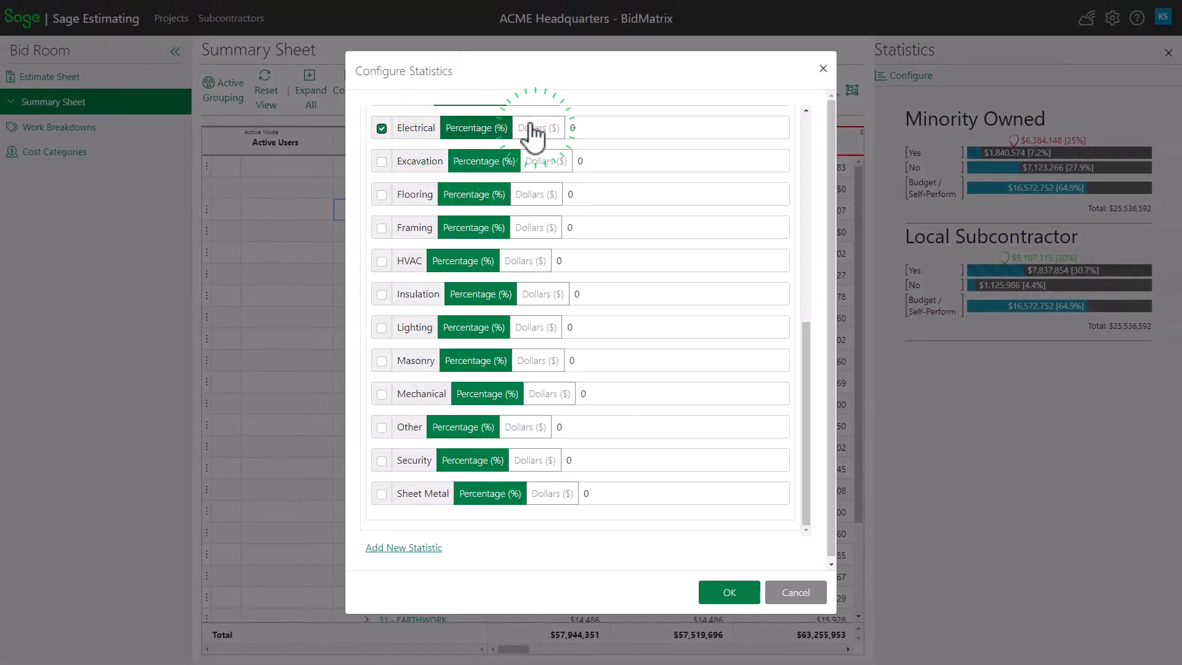
pyautogui.click(573, 127)
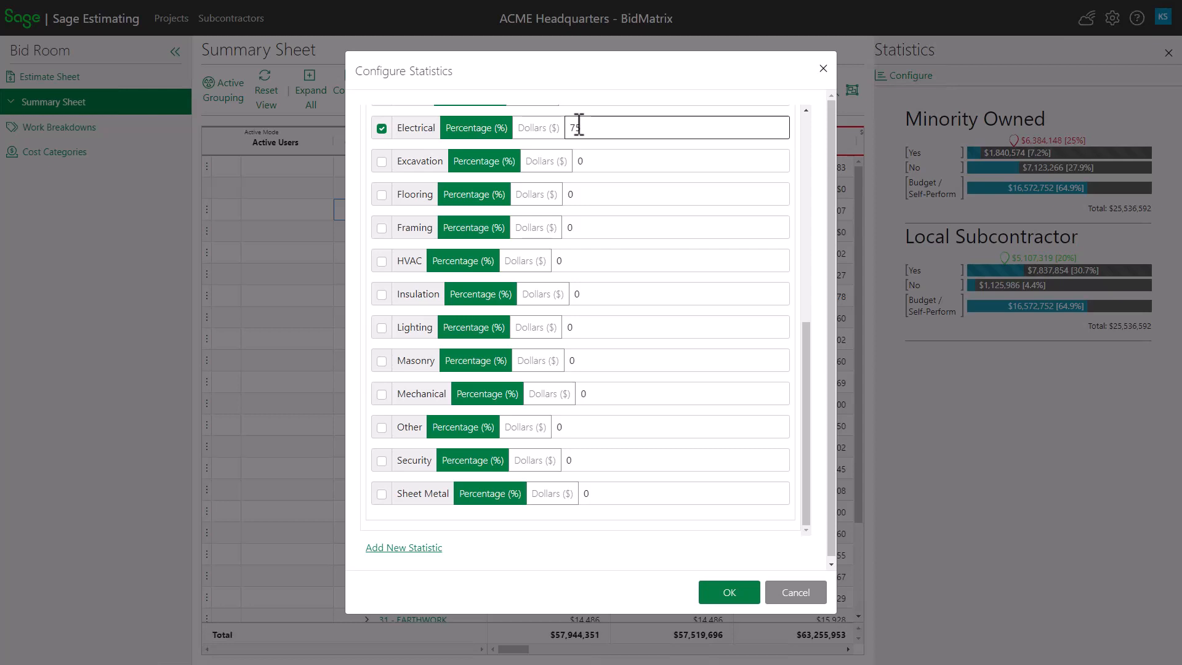
pyautogui.click(729, 593)
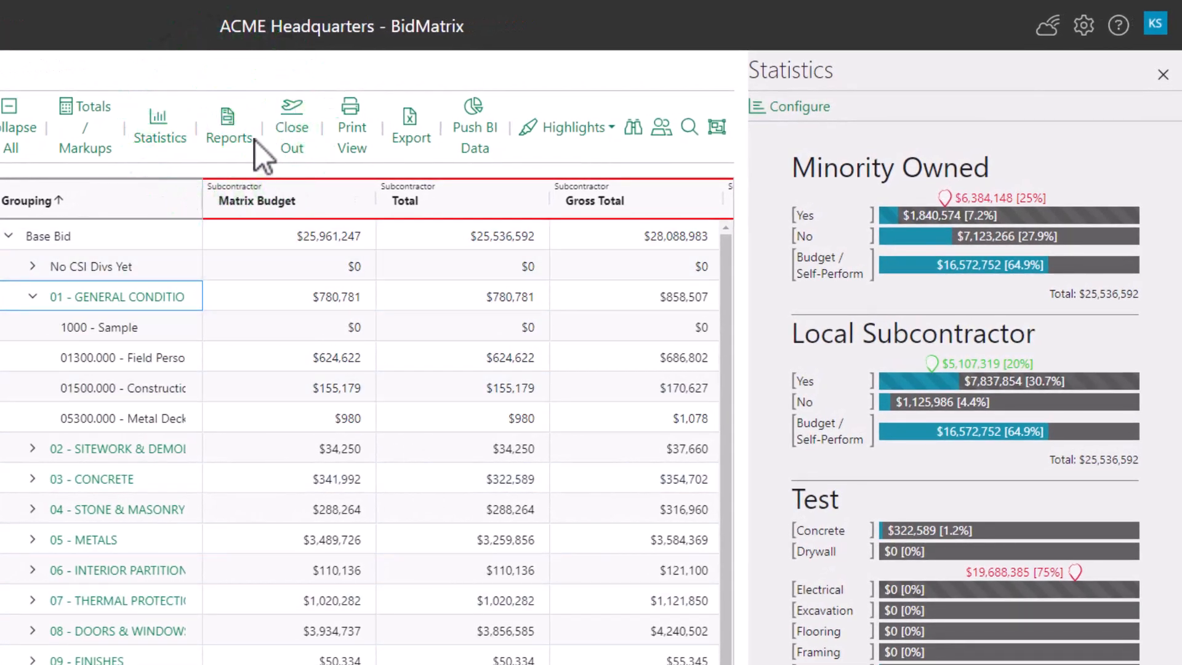
# Review the project reports list and the report upload option, then close the reports panel
pyautogui.click(244, 132)
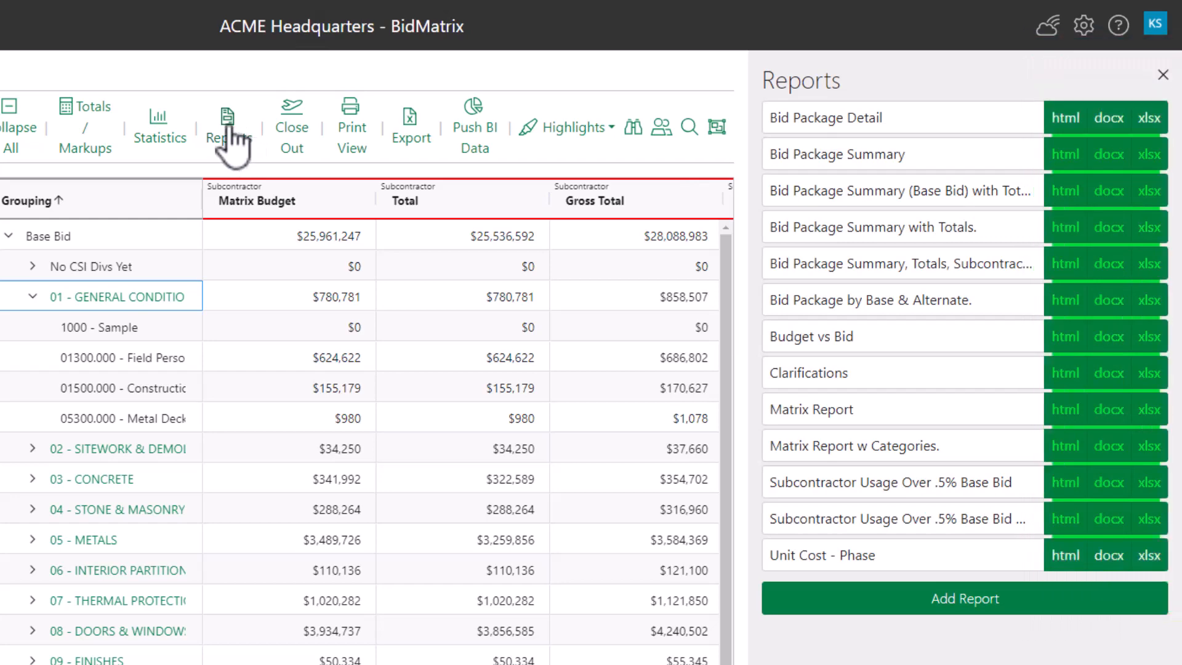
pyautogui.click(913, 607)
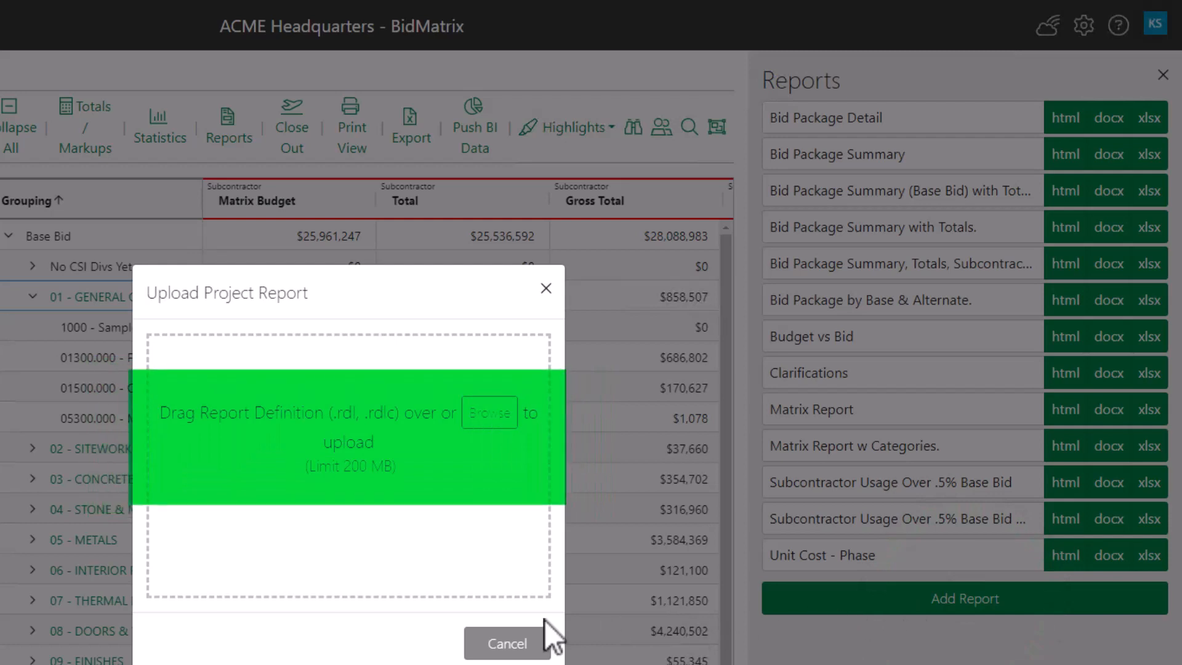
pyautogui.click(508, 645)
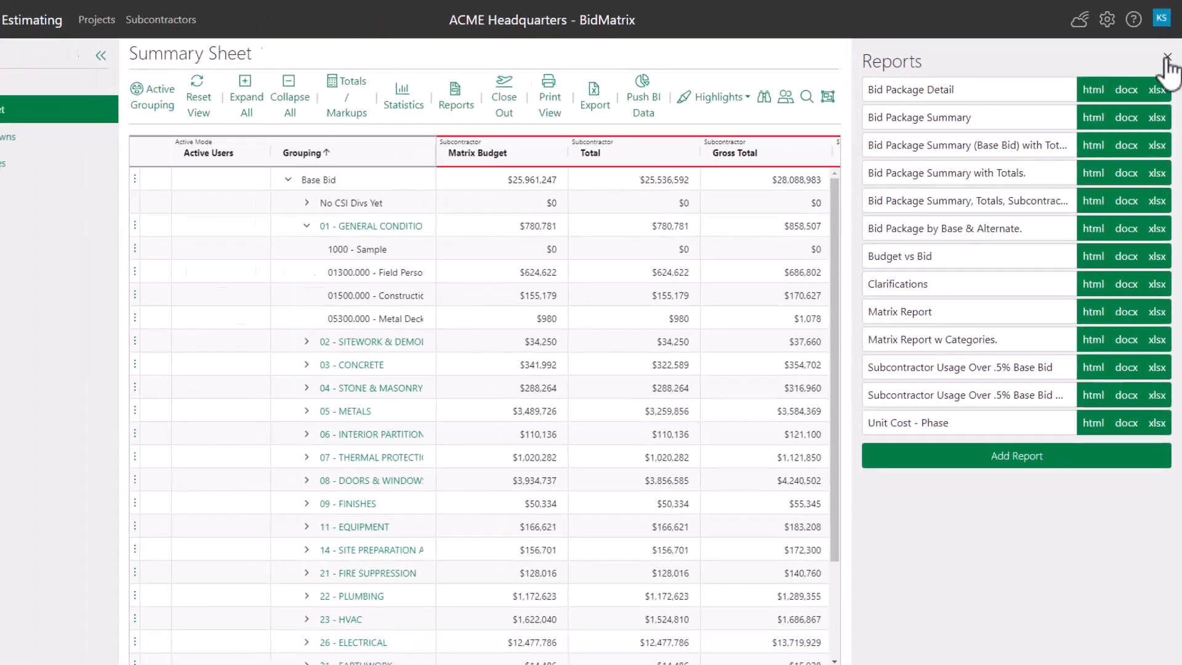
pyautogui.click(1163, 74)
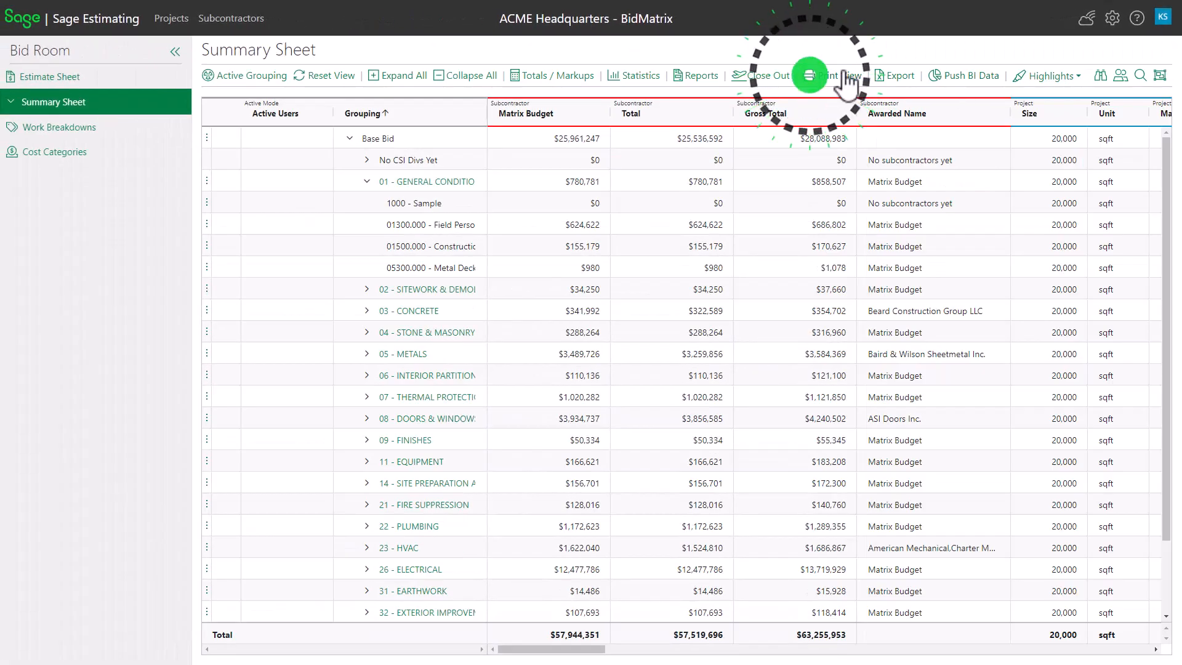
# Open the print view of the summary sheet and close it
pyautogui.click(840, 75)
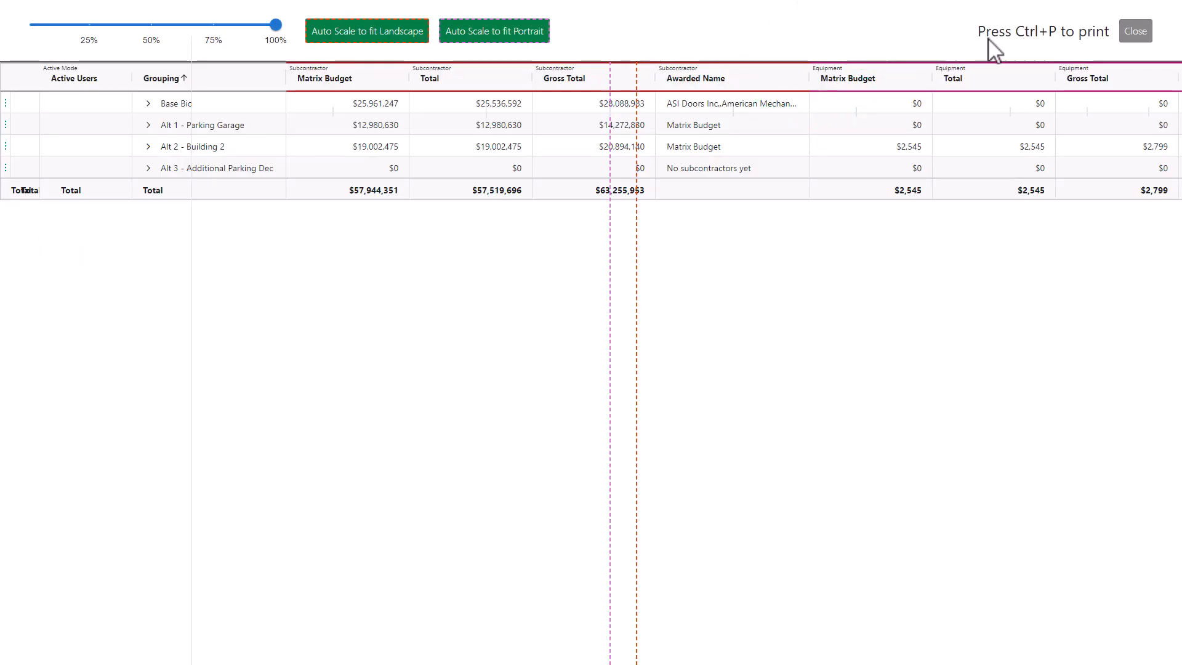
pyautogui.click(1137, 31)
# Export the summary sheet and push its BI data
pyautogui.click(910, 75)
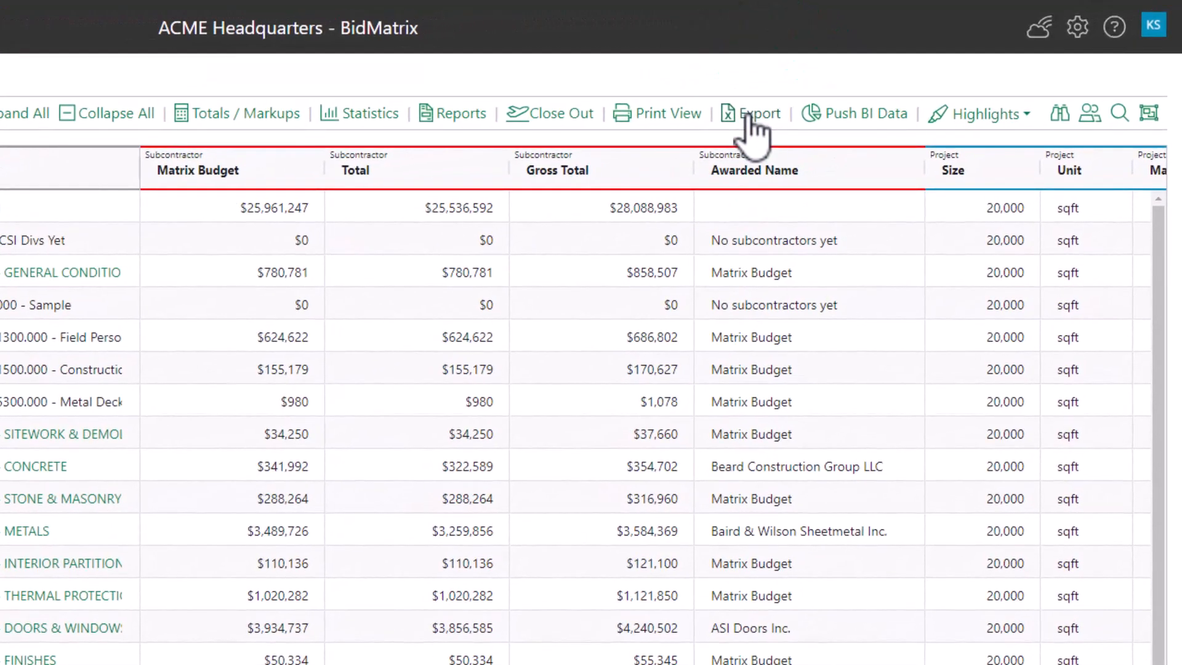
pyautogui.click(813, 114)
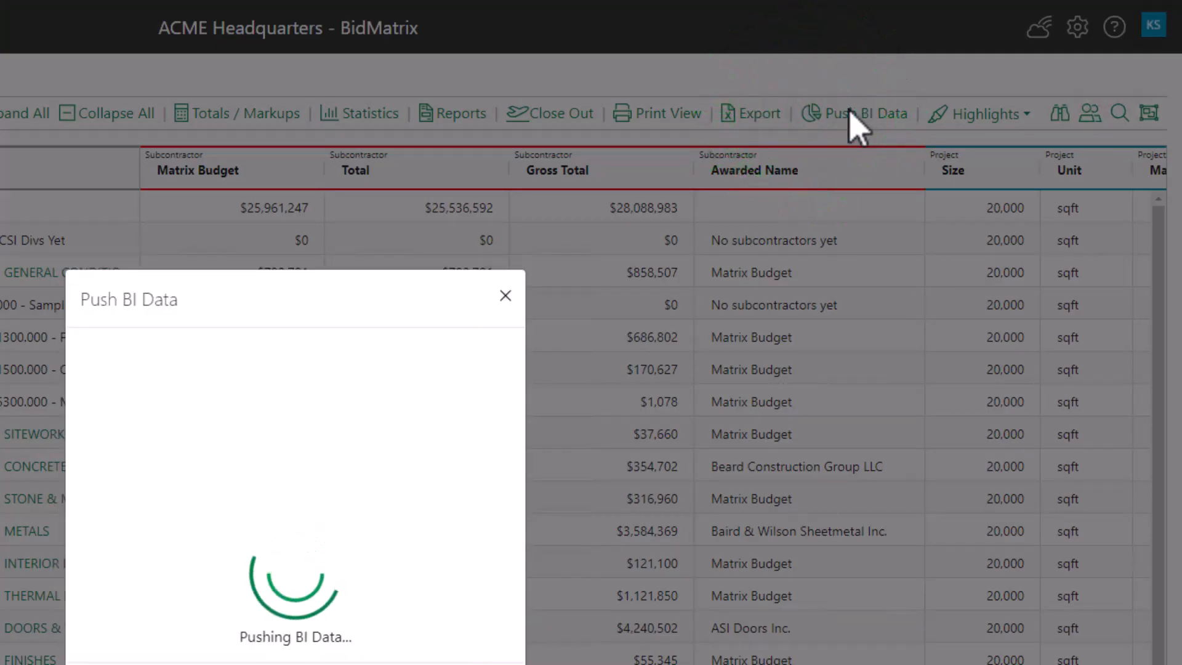
pyautogui.click(485, 557)
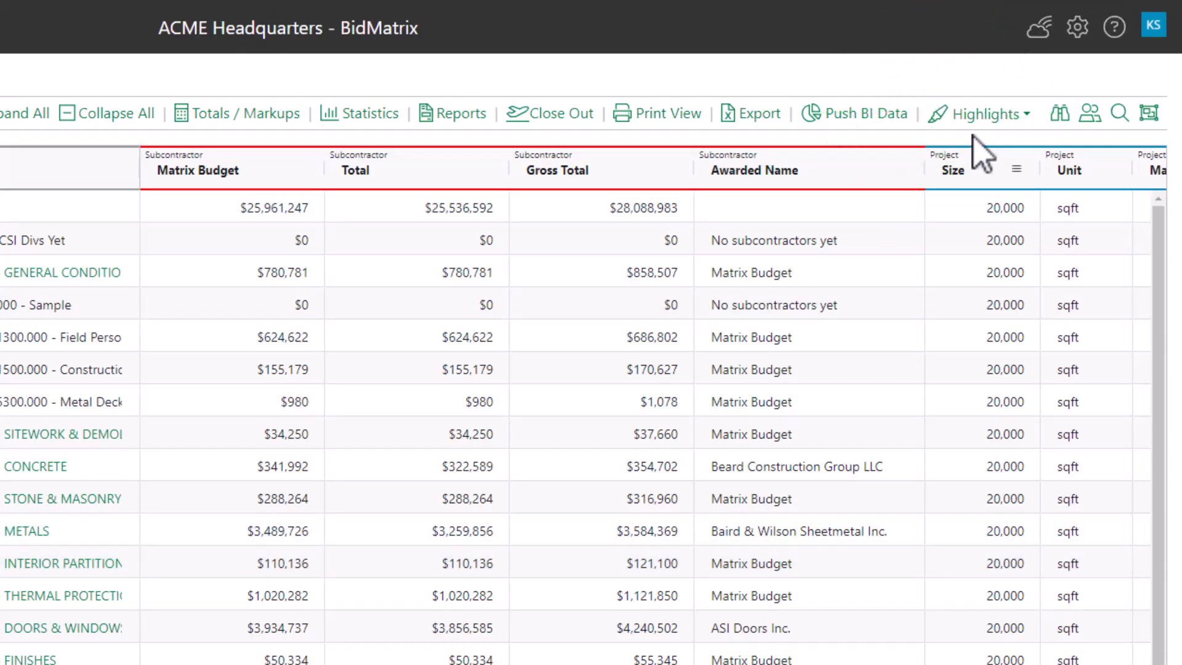
# Toggle the Zero dollar phases and No sub bids highlights on and off
pyautogui.click(987, 125)
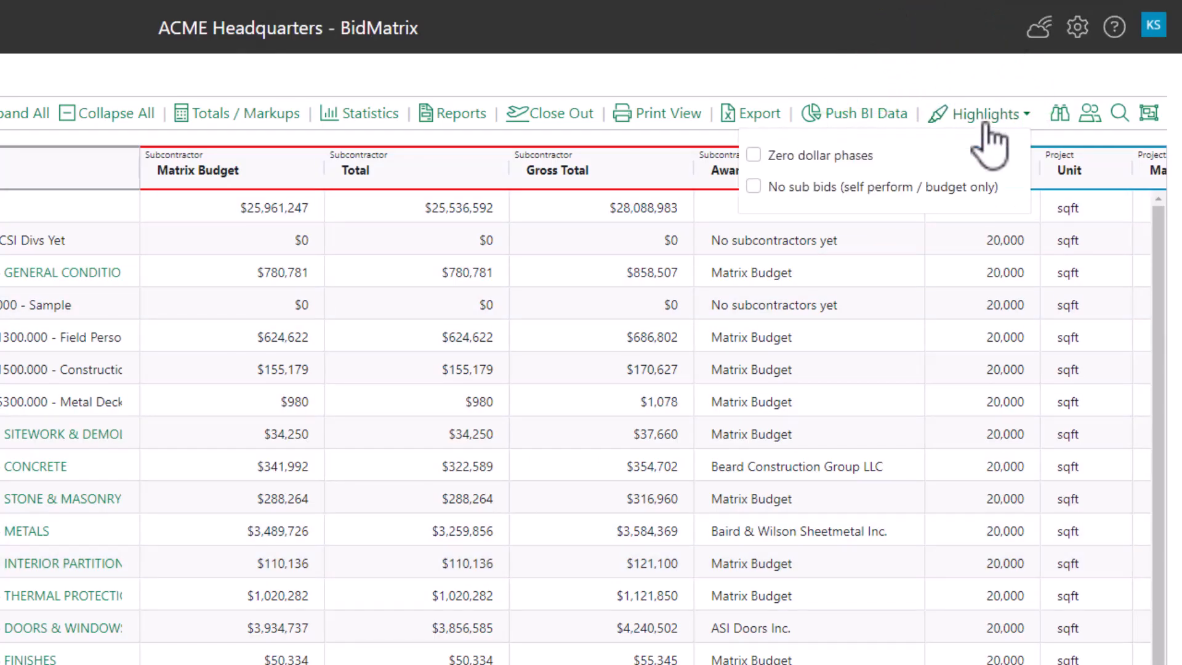
pyautogui.click(754, 155)
pyautogui.click(754, 187)
pyautogui.click(751, 187)
pyautogui.click(755, 155)
pyautogui.click(1021, 117)
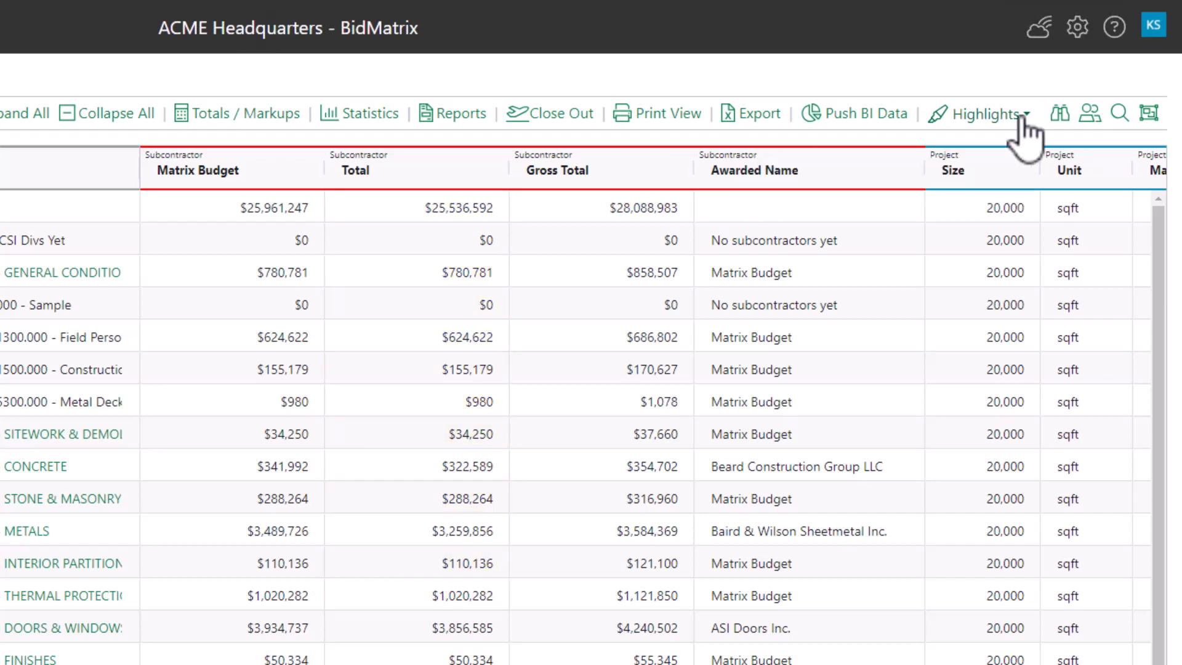
pyautogui.click(1058, 115)
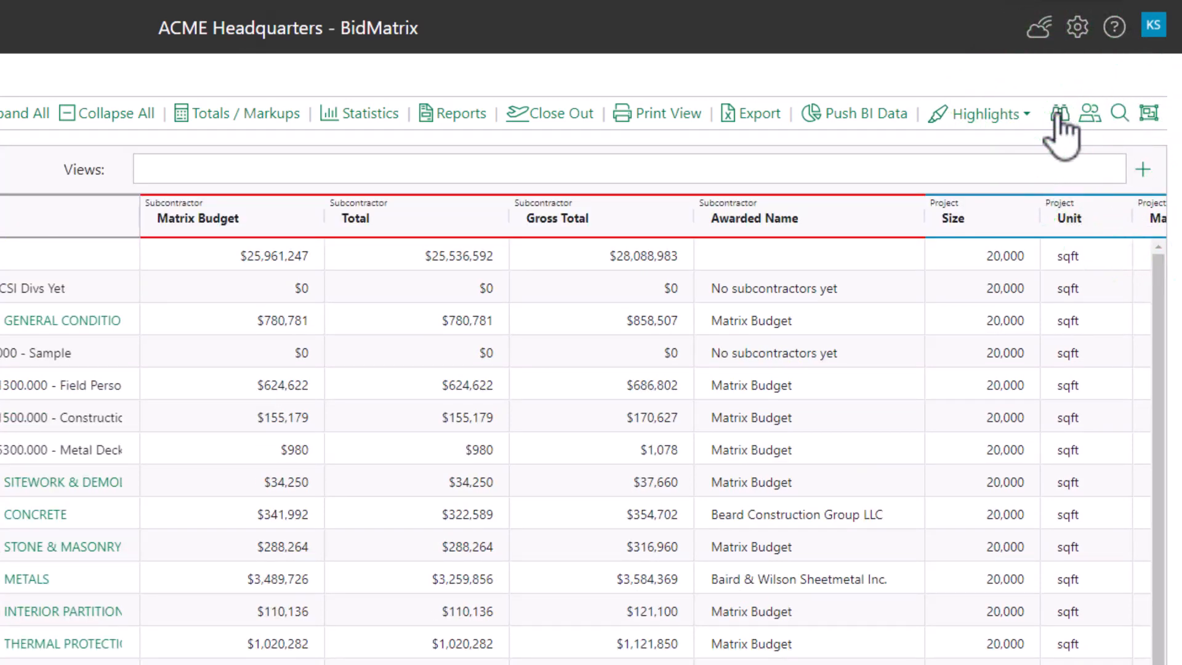
pyautogui.click(1059, 114)
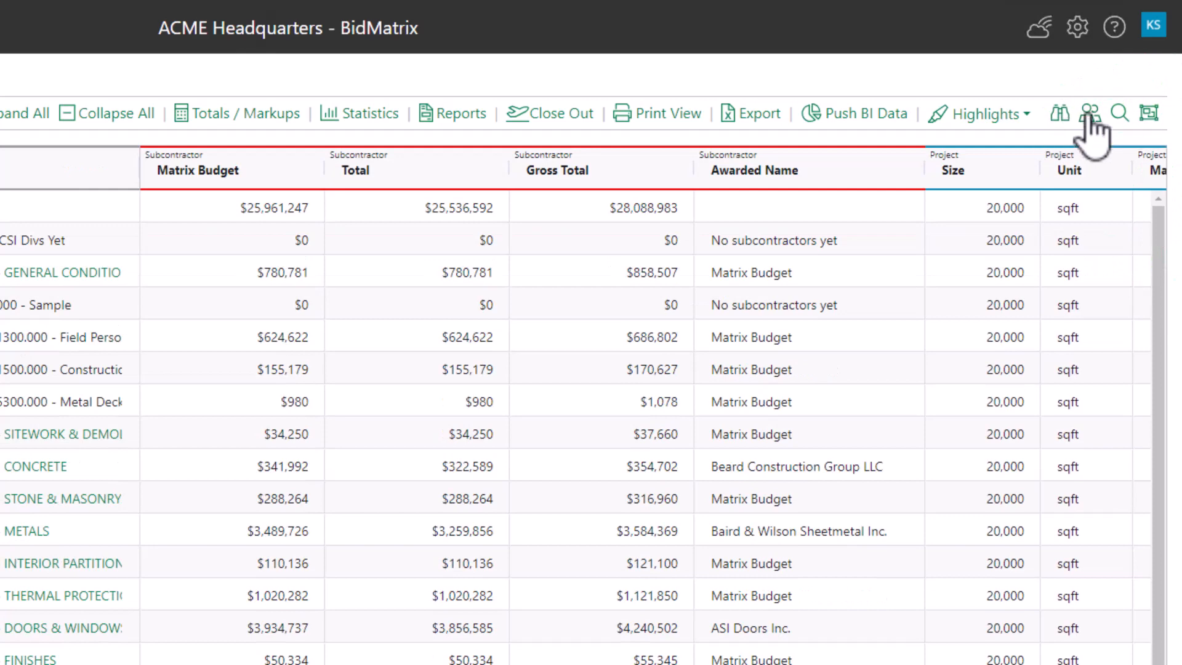
pyautogui.click(1088, 117)
pyautogui.click(1088, 115)
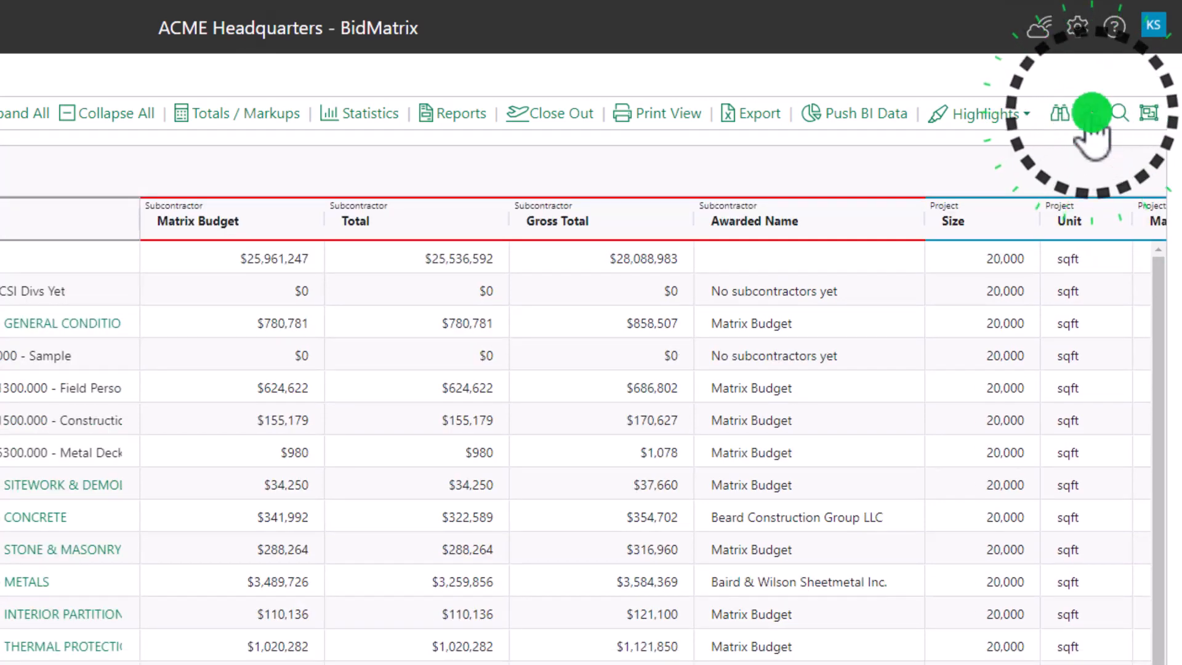
# Search the summary sheet for metal
pyautogui.click(1130, 93)
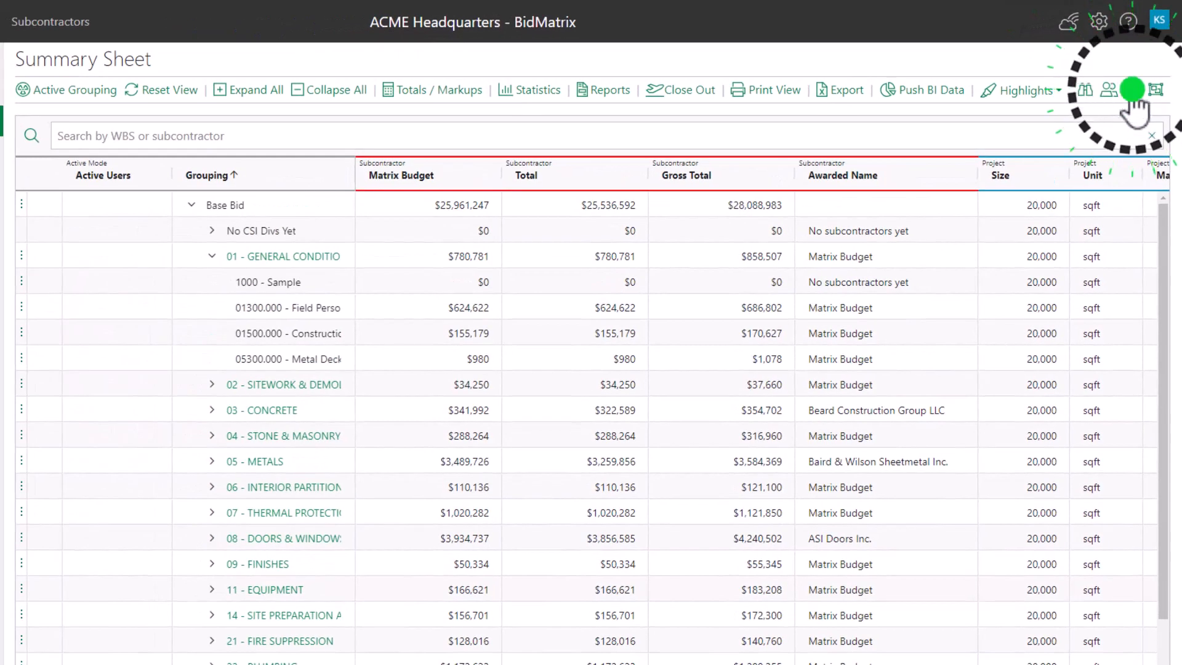
pyautogui.write('metal')
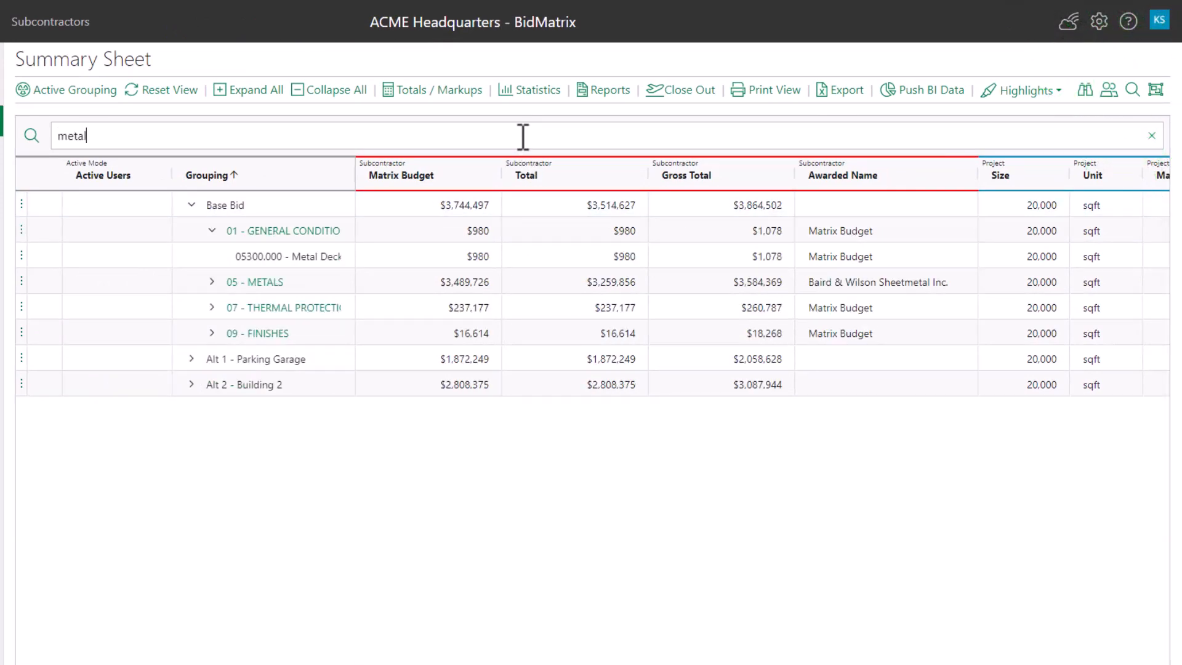
# Clear the metal search text and close the search bar
pyautogui.click(1152, 137)
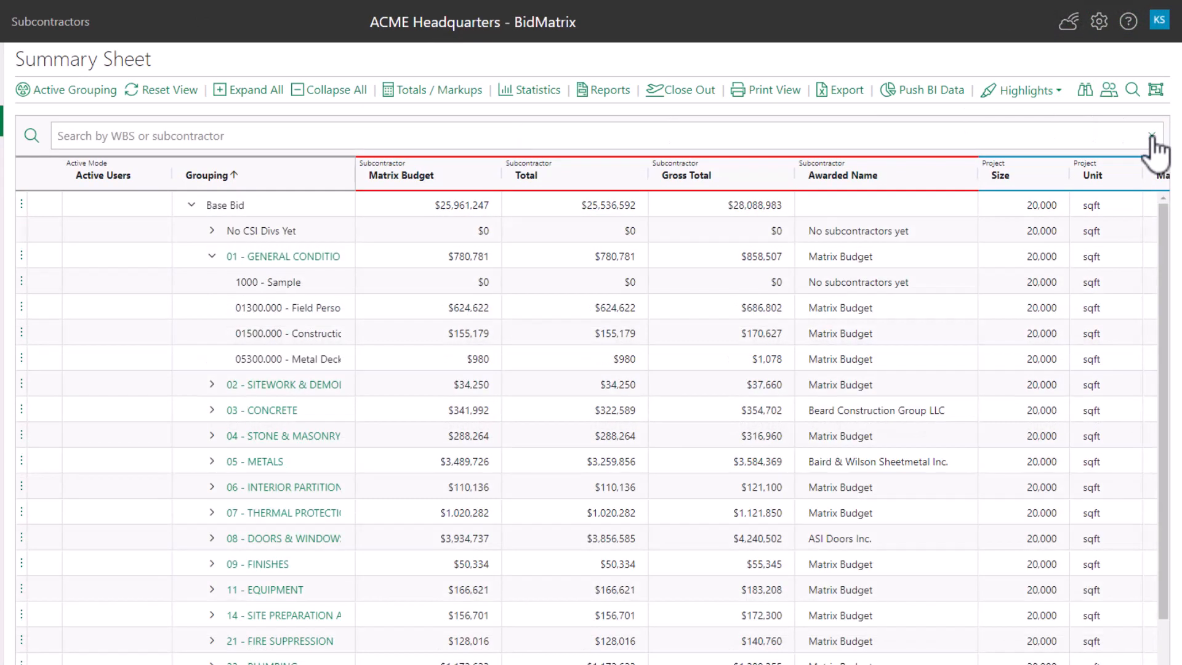
pyautogui.click(1133, 91)
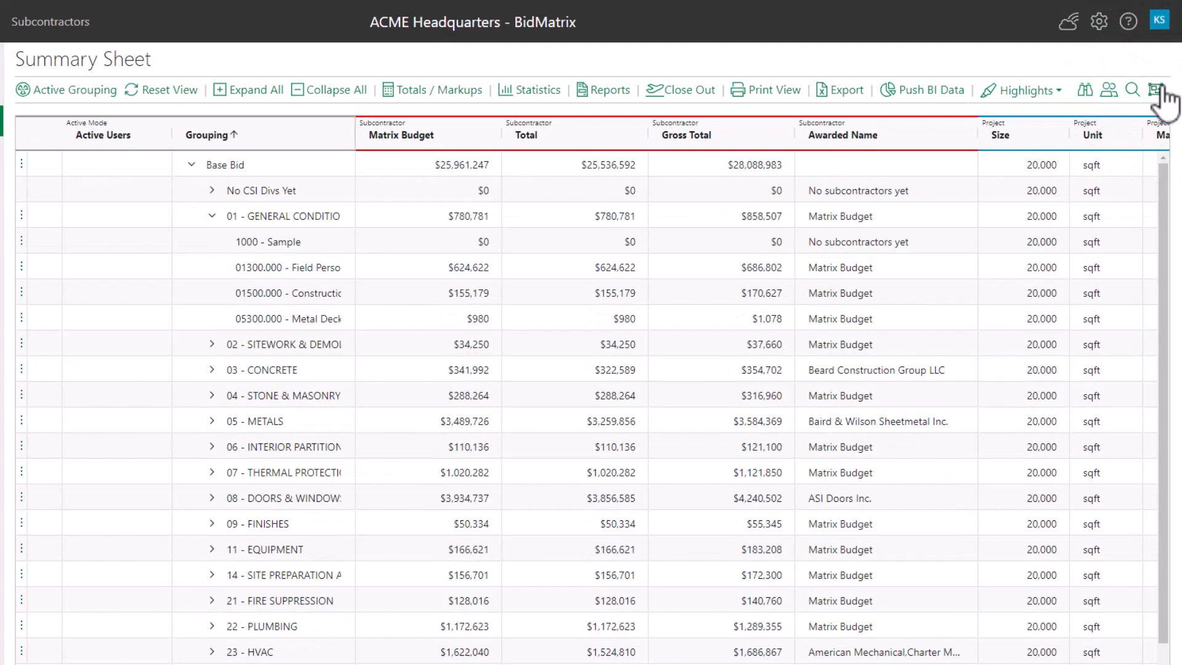
# Open the row grouping panel and browse the available row group and column options
pyautogui.click(1156, 91)
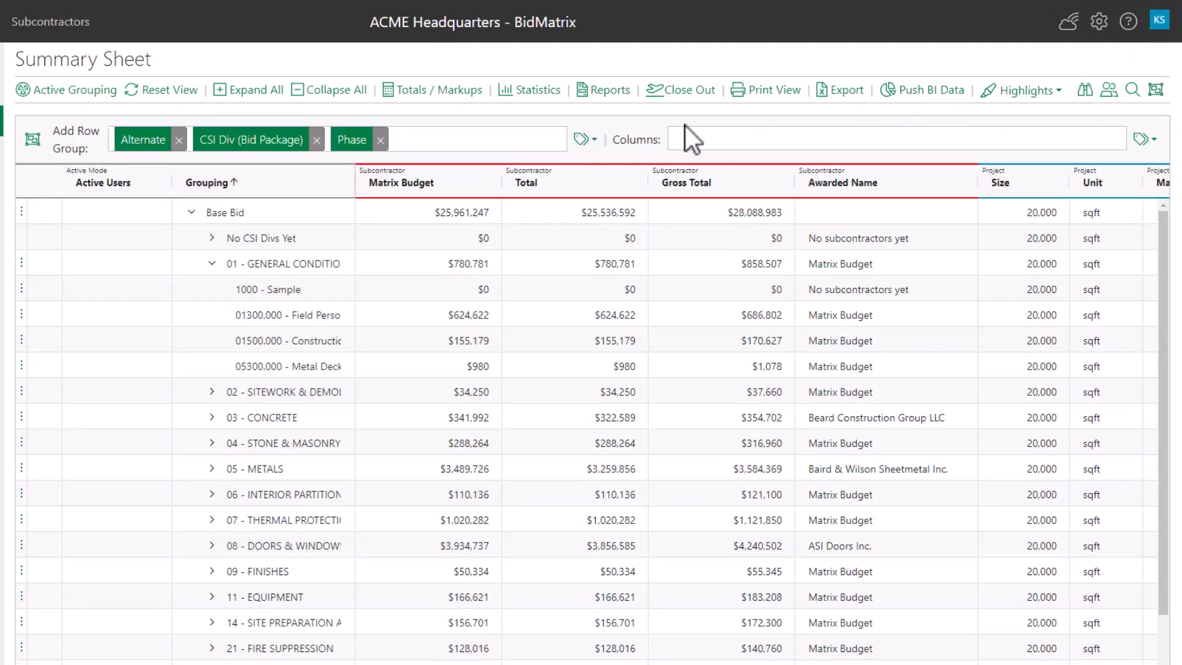
pyautogui.click(594, 139)
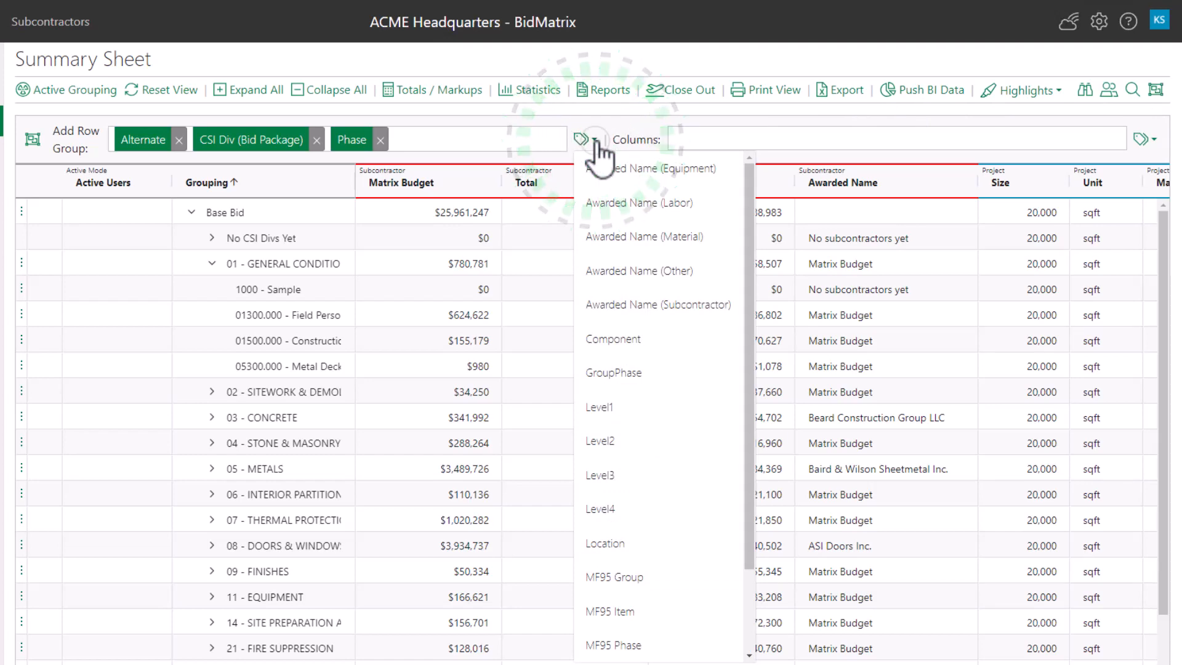
pyautogui.click(630, 141)
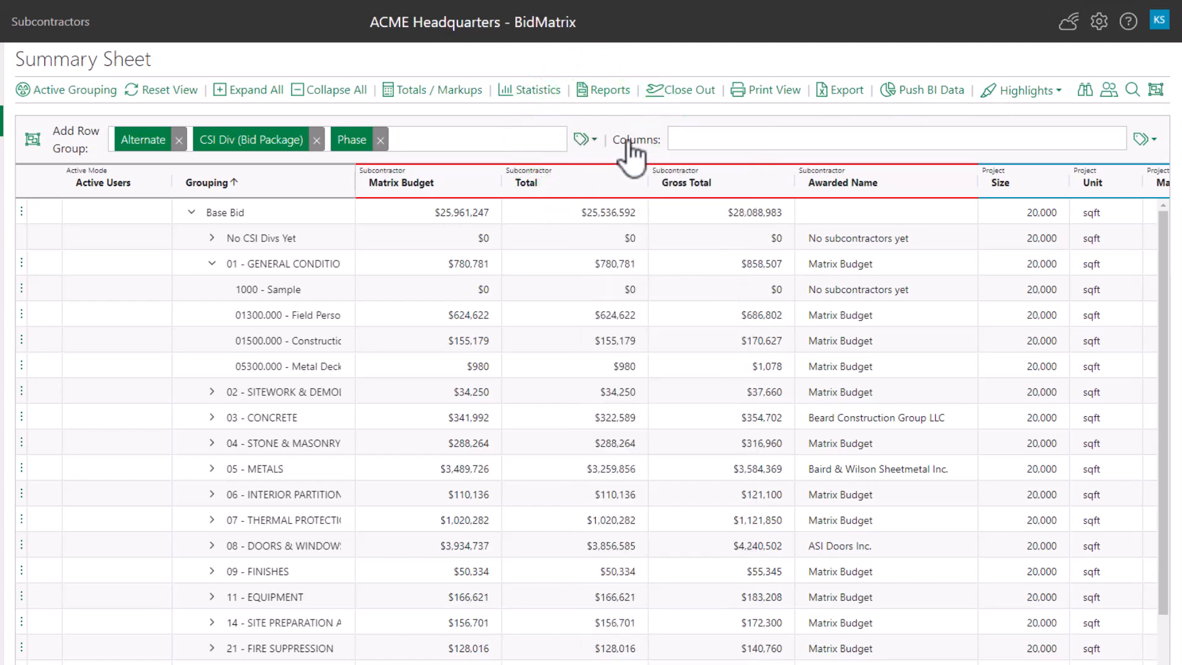
pyautogui.click(1139, 141)
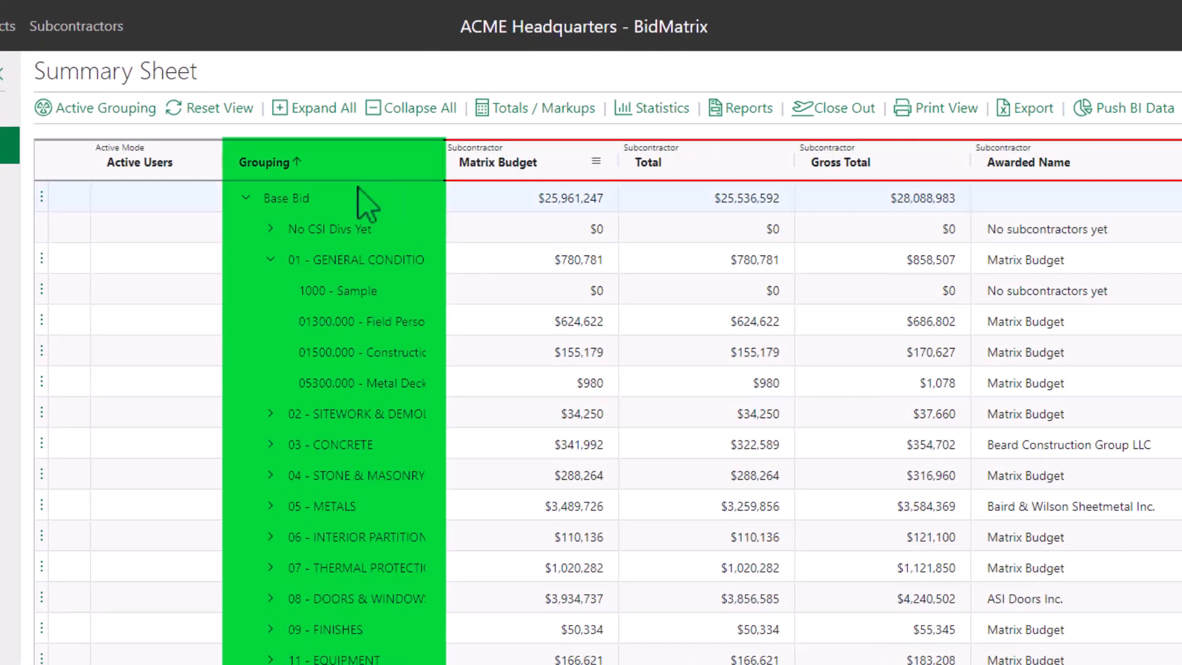
# Remove the sort on the Grouping column and open then dismiss its column filter menu
pyautogui.click(331, 165)
pyautogui.click(331, 165)
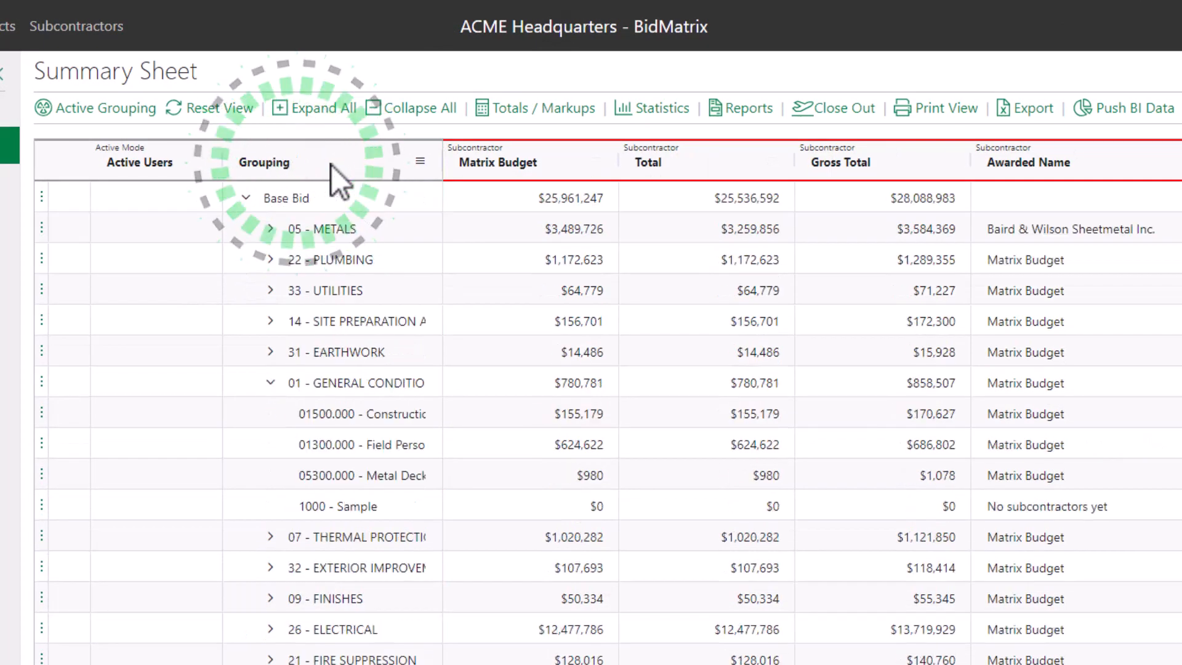
pyautogui.click(421, 162)
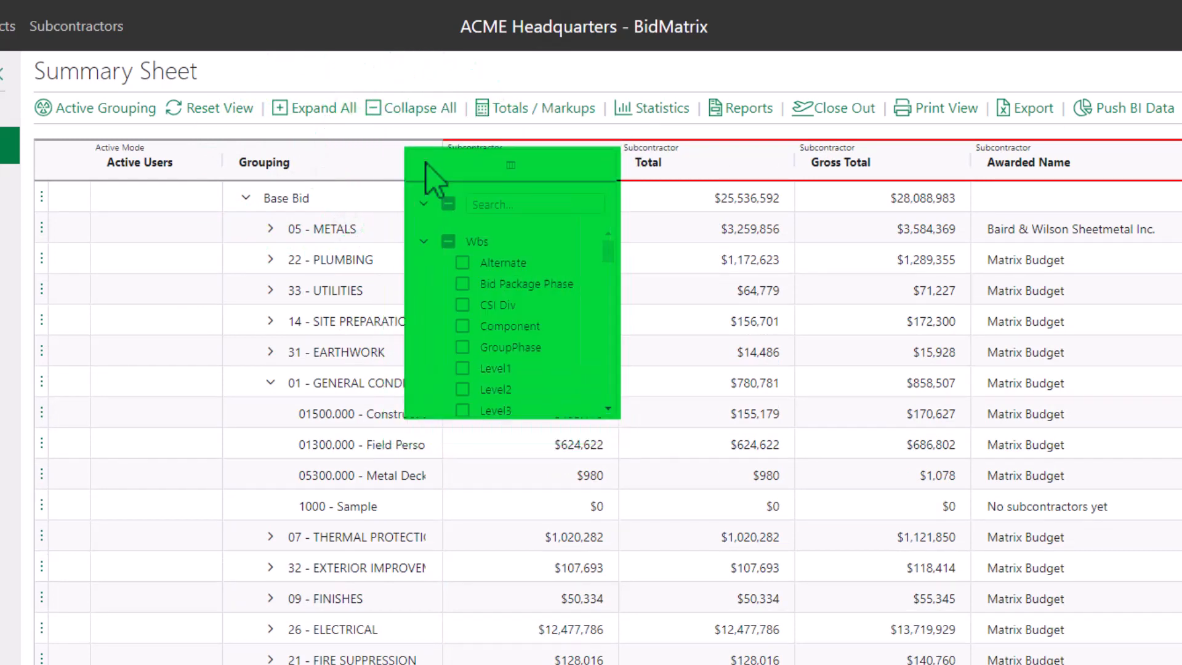
pyautogui.press('Escape')
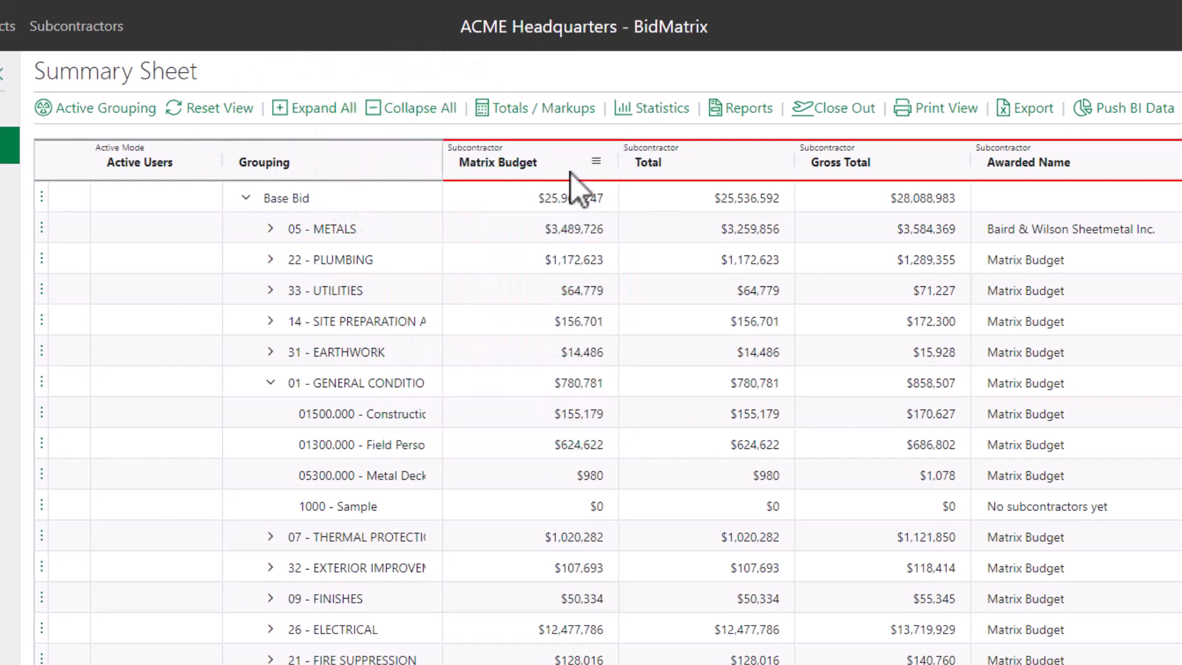
# Move the Matrix Budget column after Total and open the Base Bid row's options menu
pyautogui.moveTo(570, 171); pyautogui.dragTo(722, 161)
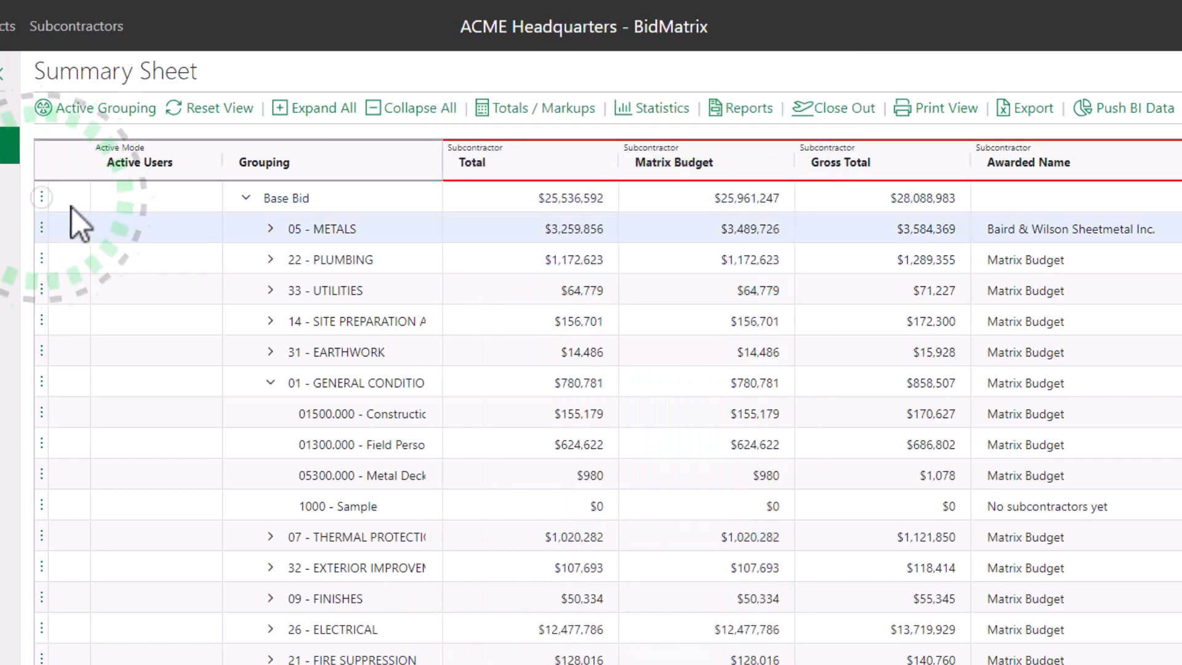
pyautogui.click(42, 195)
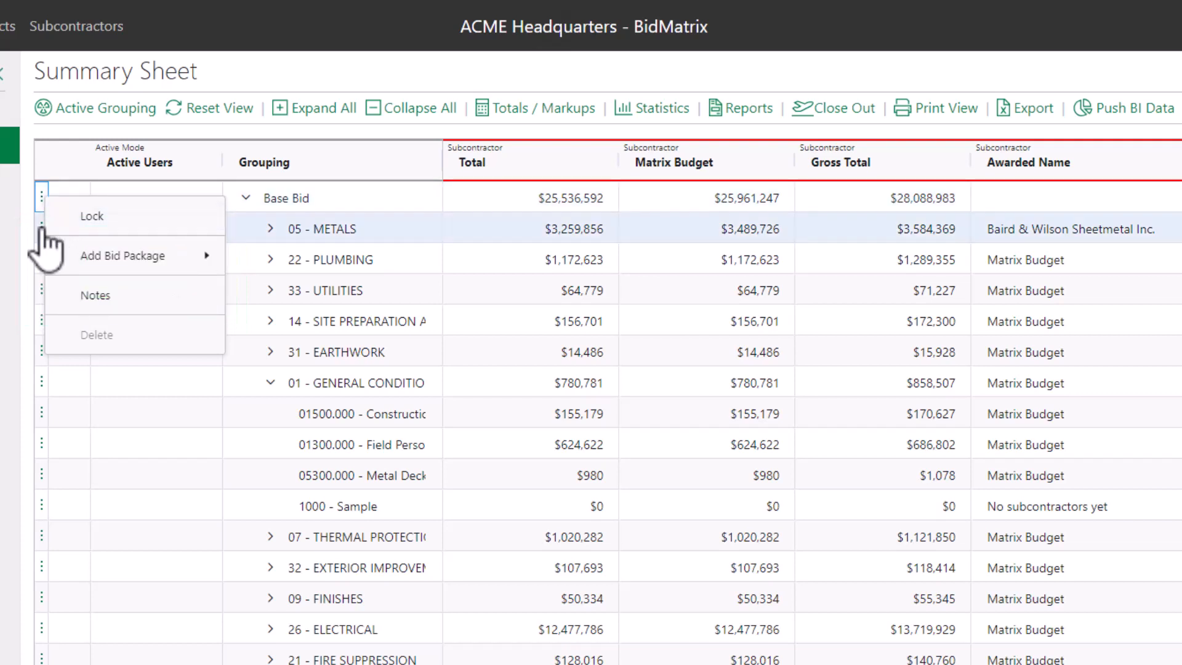
pyautogui.click(42, 228)
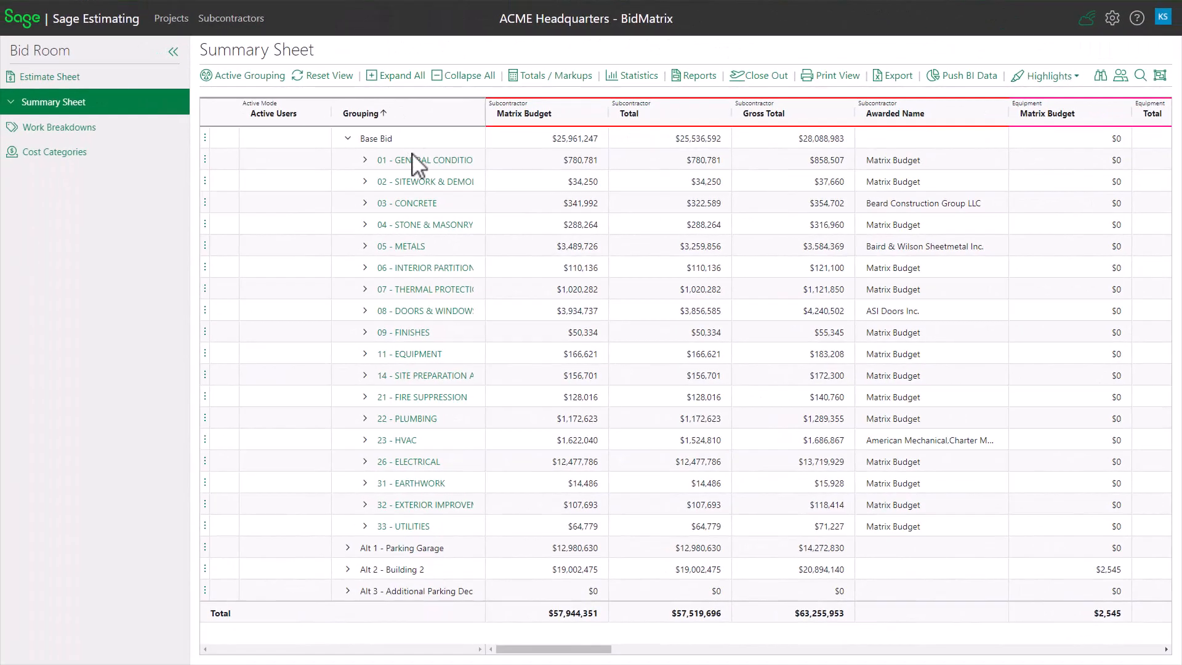
# Open the bid matrix for the 01 - GENERAL CONDITIONS division
pyautogui.click(413, 160)
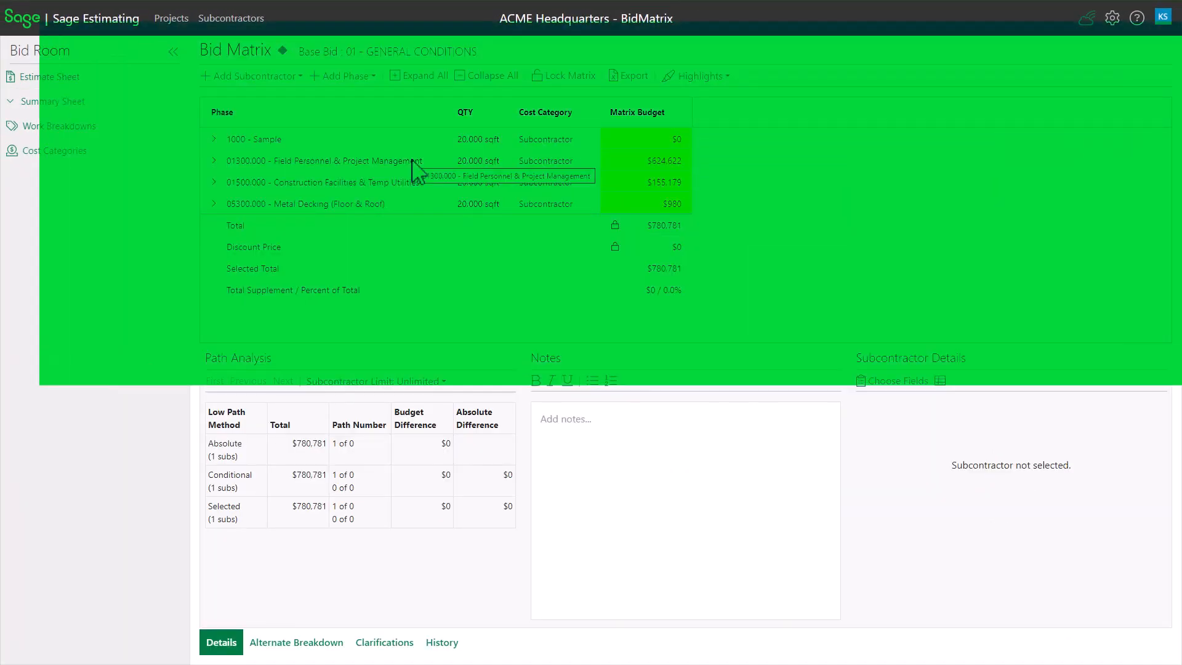